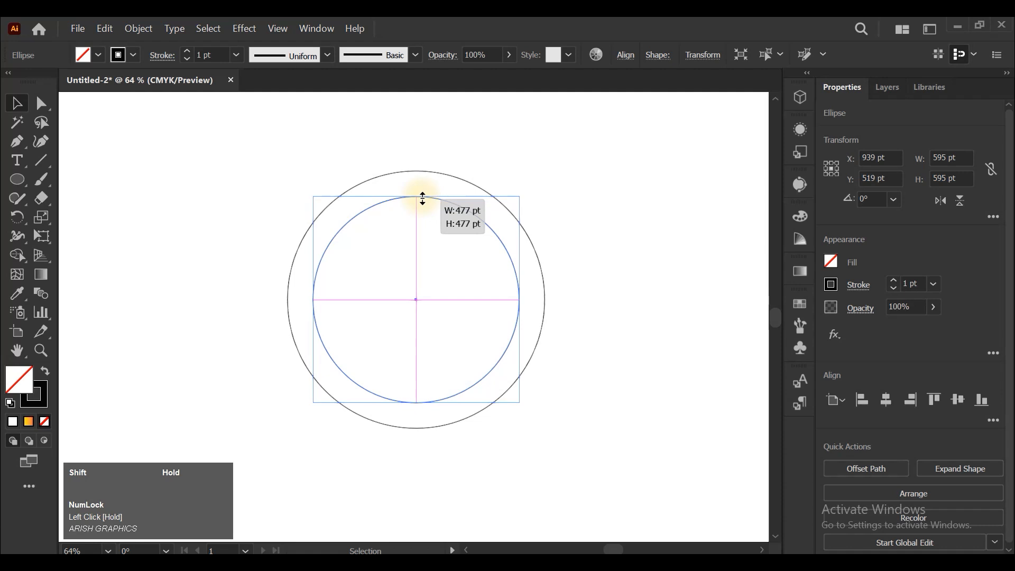
Copy the 477 pt inner circle and paste the duplicate in front of it
{"action": "left_click", "coordinate": [541, 176]}
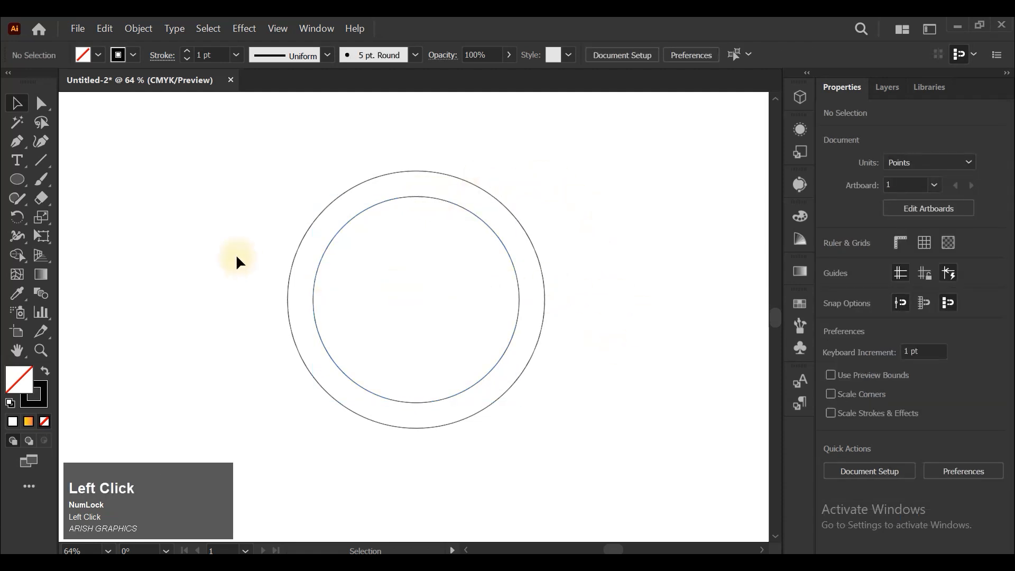
{"action": "left_click", "coordinate": [418, 198]}
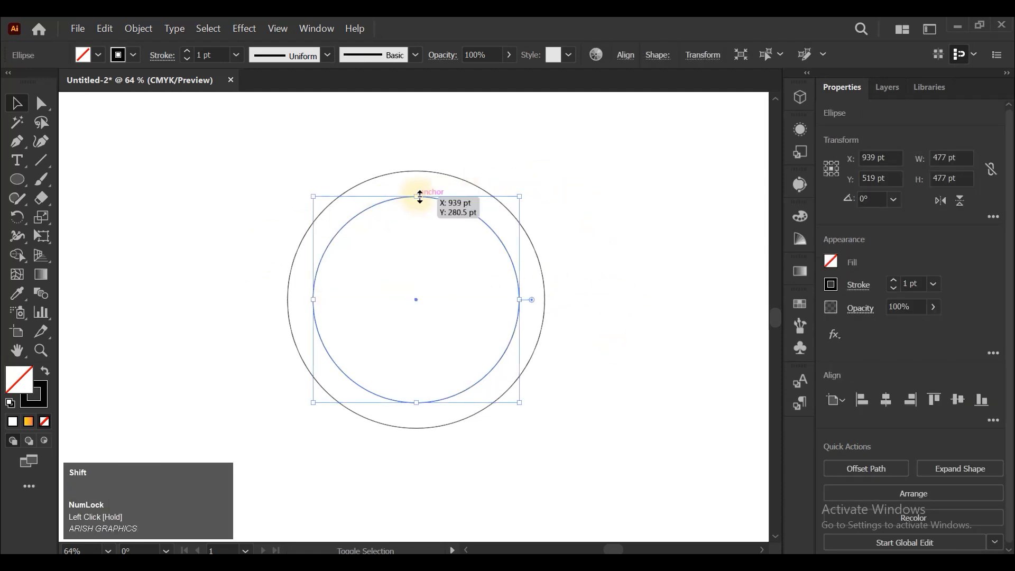
{"action": "left_click", "coordinate": [105, 29]}
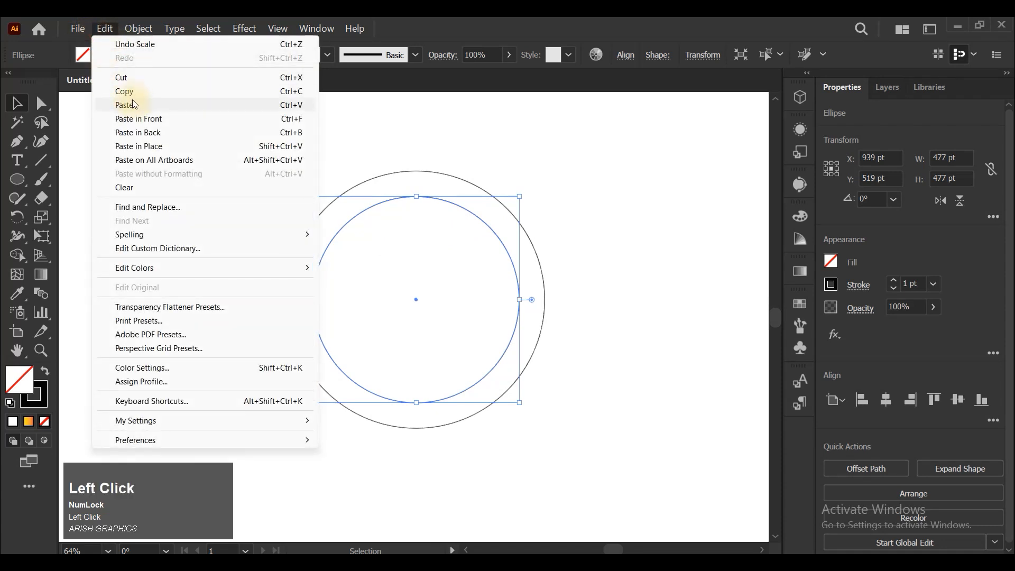
{"action": "left_click", "coordinate": [127, 90]}
{"action": "left_click", "coordinate": [105, 29]}
{"action": "left_click", "coordinate": [165, 119]}
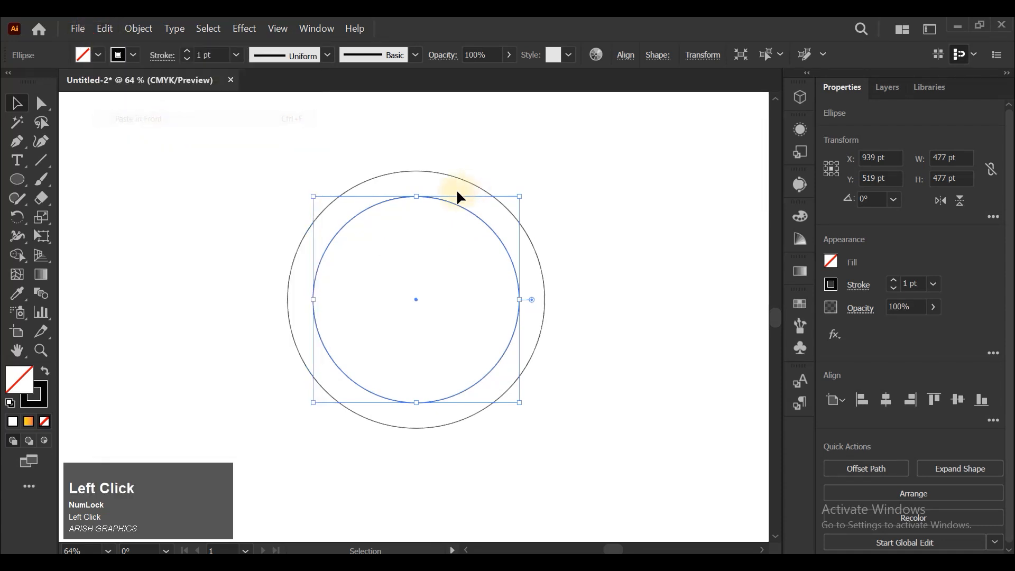
Shrink the pasted circle to about 59 pt and fit it between the two large circles at their left side
{"action": "left_click_drag", "start_coordinate": [417, 198], "coordinate": [298, 300]}
{"action": "left_click", "coordinate": [419, 301]}
{"action": "scroll", "coordinate": [298, 301], "scroll_direction": "up", "scroll_amount": 7}
{"action": "left_click_drag", "start_coordinate": [323, 334], "coordinate": [343, 332]}
{"action": "scroll", "coordinate": [352, 349], "scroll_direction": "up", "scroll_amount": 1}
{"action": "scroll", "coordinate": [307, 333], "scroll_direction": "down", "scroll_amount": 6}
{"action": "scroll", "coordinate": [155, 300], "scroll_direction": "up", "scroll_amount": 9}
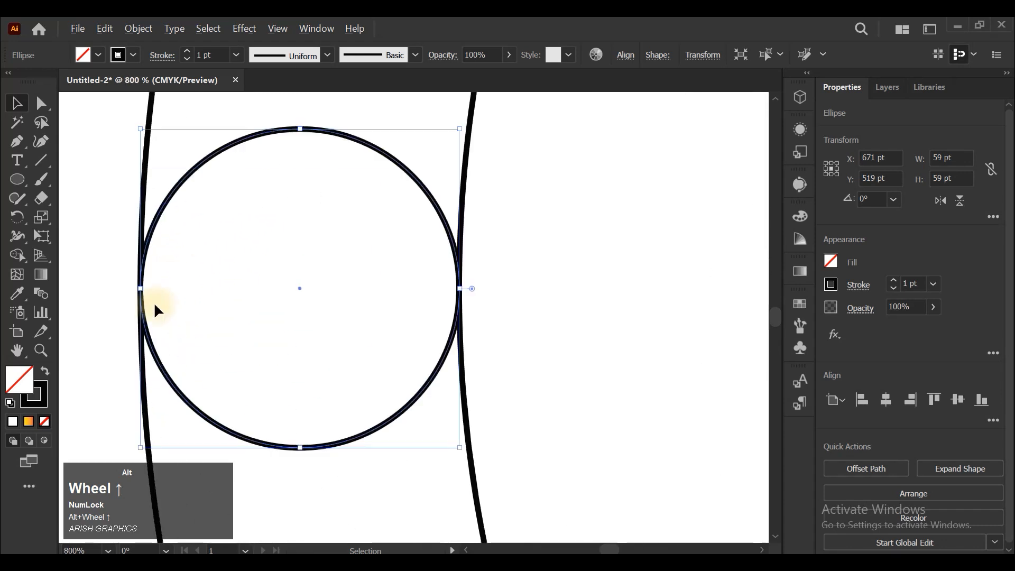
{"action": "scroll", "coordinate": [159, 286], "scroll_direction": "down", "scroll_amount": 3}
{"action": "scroll", "coordinate": [143, 273], "scroll_direction": "down", "scroll_amount": 7}
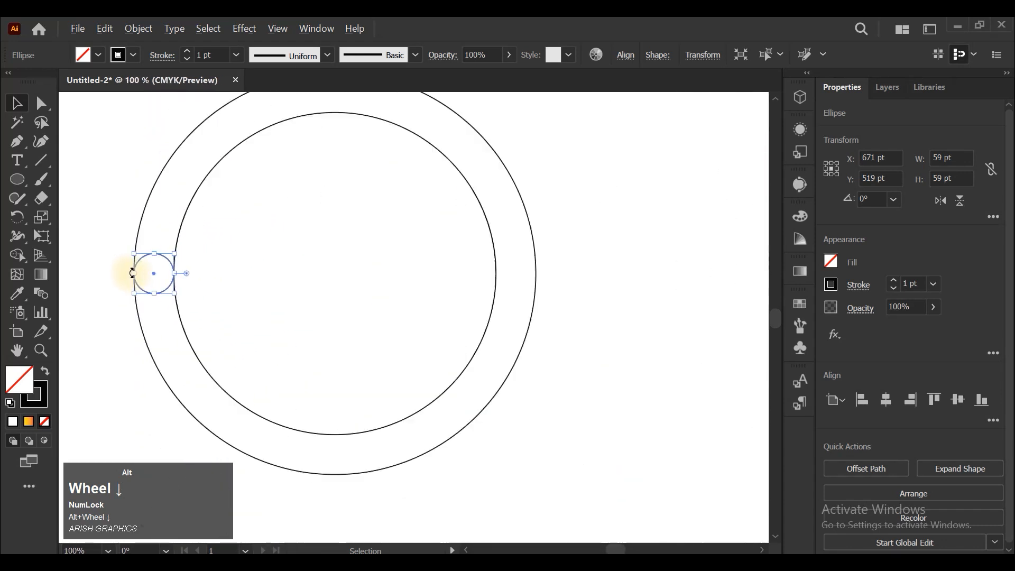
Duplicate the small circle horizontally to the opposite side of the ring, between the two large circles
{"action": "left_click", "coordinate": [160, 267]}
{"action": "scroll", "coordinate": [135, 275], "scroll_direction": "up", "scroll_amount": 1}
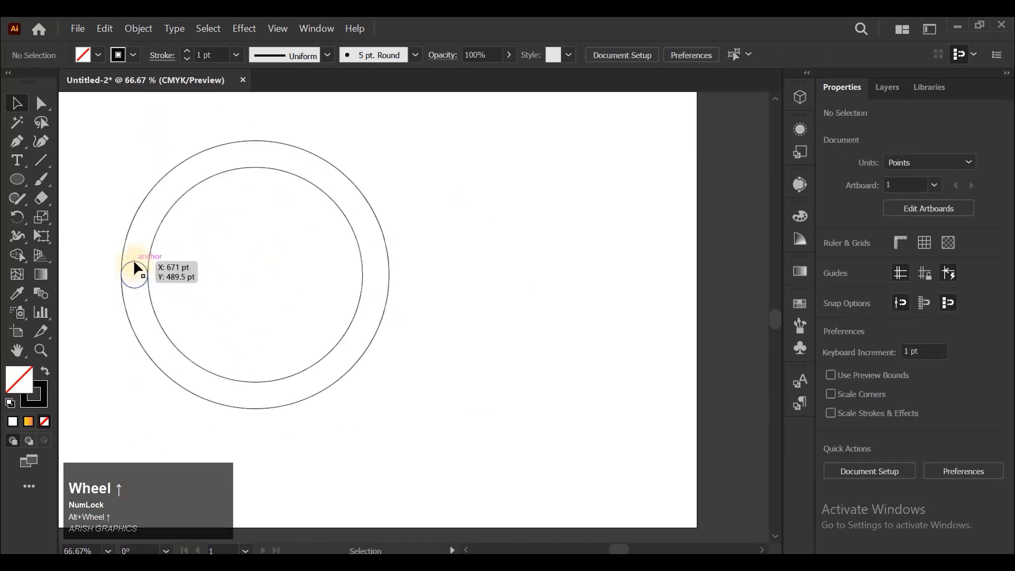
{"action": "left_click", "coordinate": [134, 273]}
{"action": "left_click_drag", "start_coordinate": [134, 274], "coordinate": [376, 275]}
{"action": "left_click", "coordinate": [444, 310]}
{"action": "scroll", "coordinate": [362, 261], "scroll_direction": "down", "scroll_amount": 1}
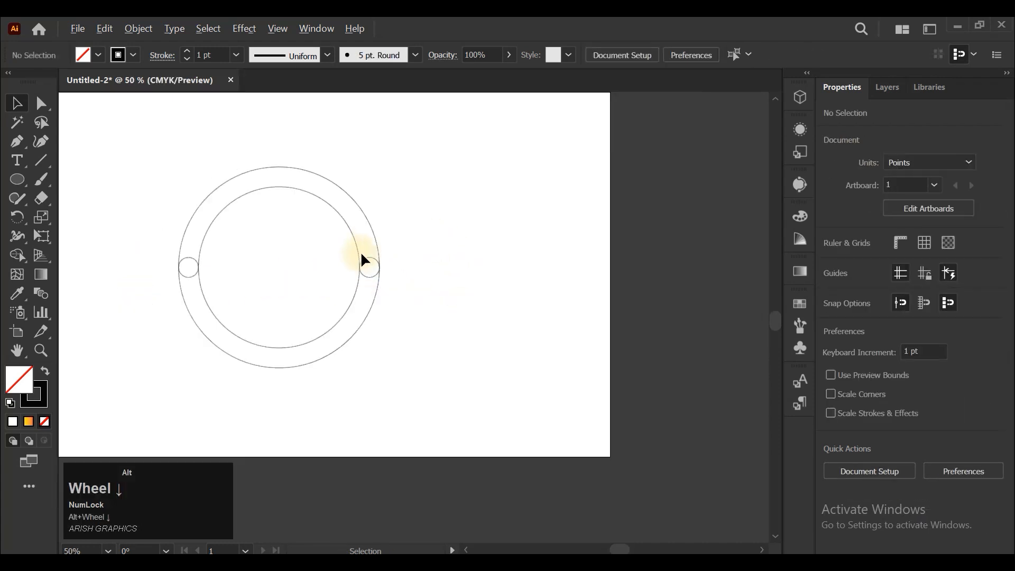
Copy the inner of the two large circles and paste the duplicate in front
{"action": "scroll", "coordinate": [122, 253], "scroll_direction": "up", "scroll_amount": 1}
{"action": "left_click", "coordinate": [341, 182]}
{"action": "left_click", "coordinate": [336, 168]}
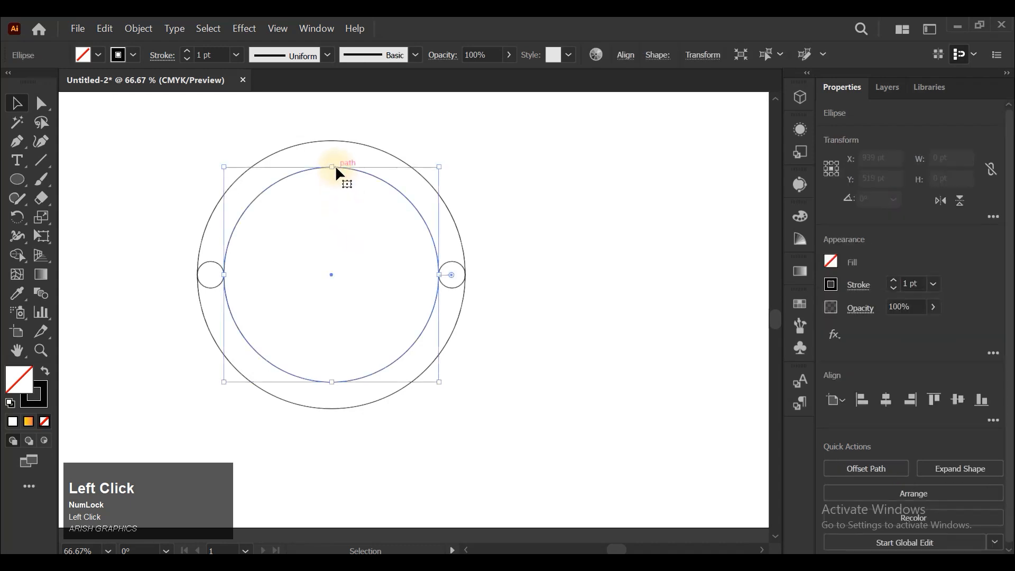
{"action": "left_click", "coordinate": [106, 26]}
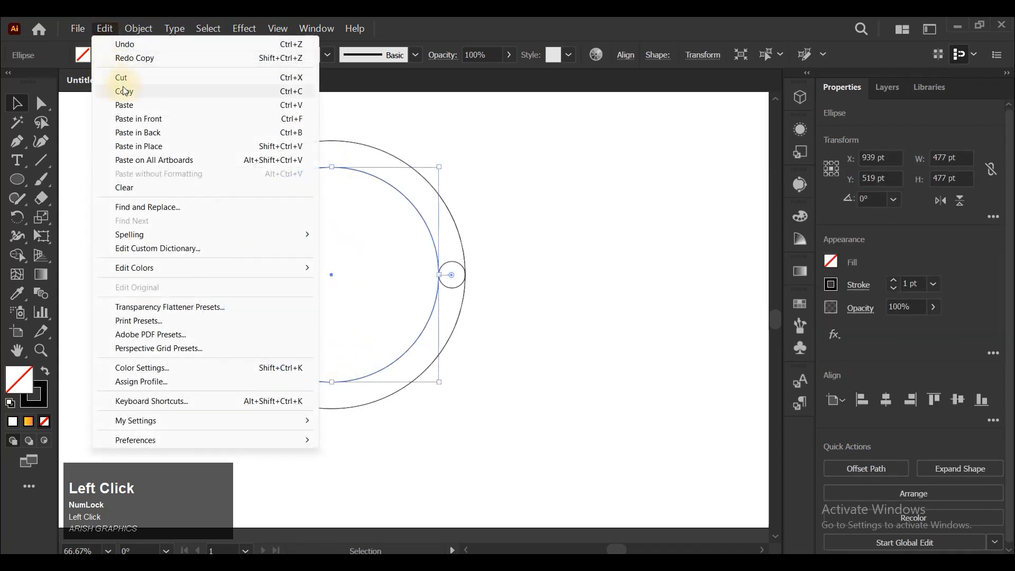
{"action": "left_click", "coordinate": [142, 93]}
{"action": "left_click", "coordinate": [105, 28]}
{"action": "left_click", "coordinate": [144, 119]}
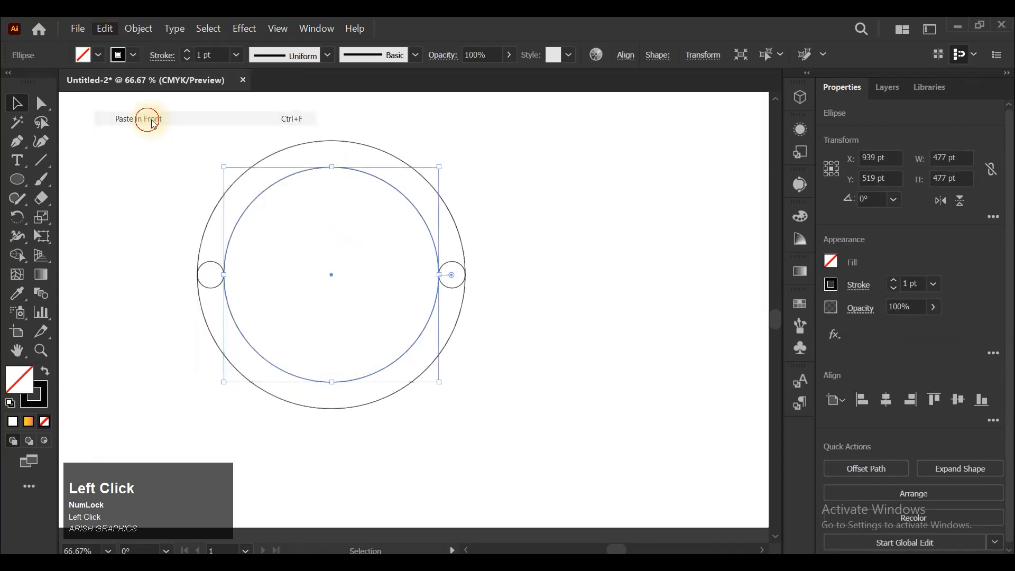
Scale the pasted circle down from its center to about 415 pt to form a third concentric circle
{"action": "left_click_drag", "start_coordinate": [332, 381], "coordinate": [334, 368]}
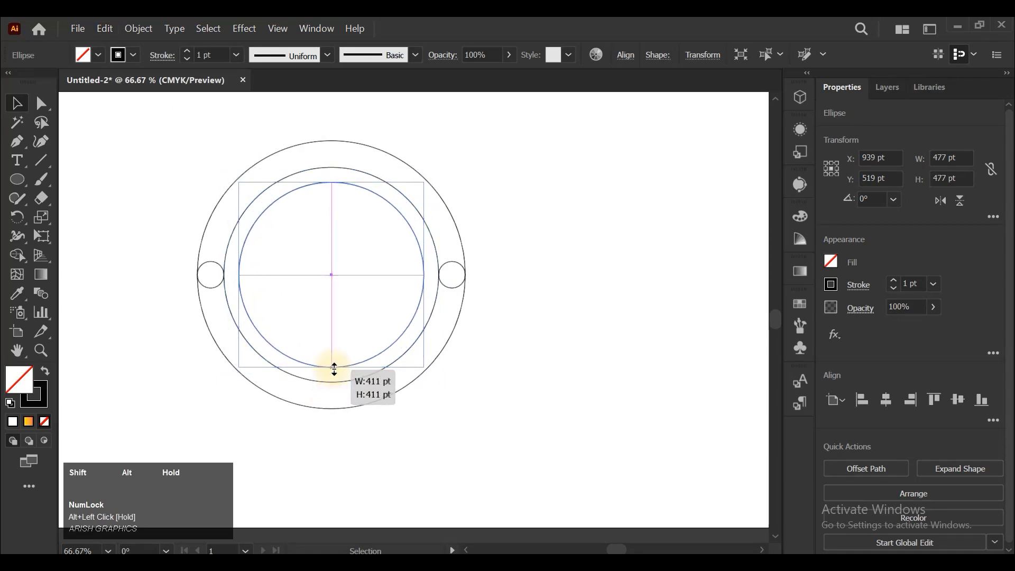
{"action": "left_click_drag", "start_coordinate": [334, 368], "coordinate": [329, 367]}
{"action": "scroll", "coordinate": [300, 198], "scroll_direction": "up", "scroll_amount": 1}
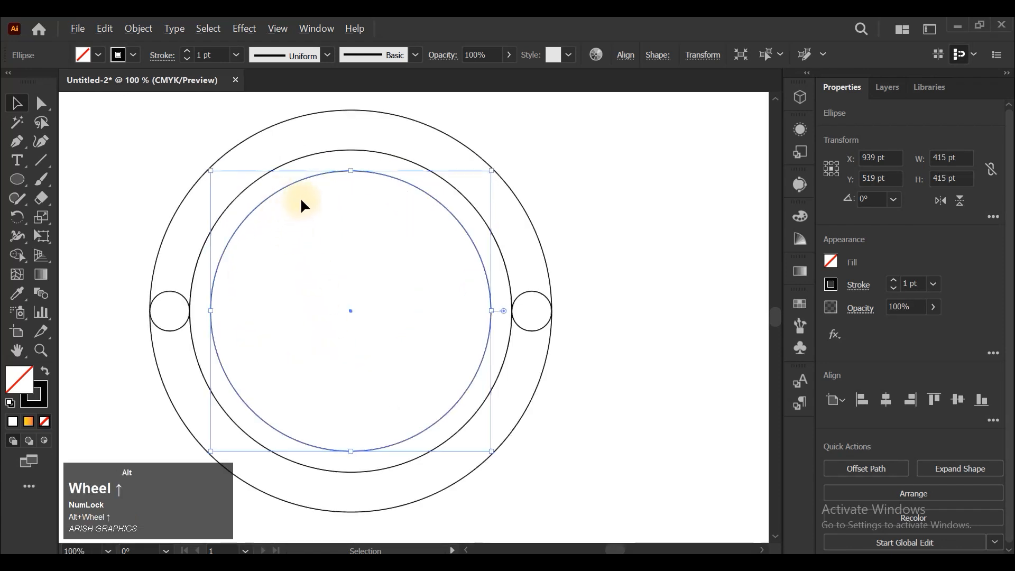
{"action": "left_click", "coordinate": [243, 150]}
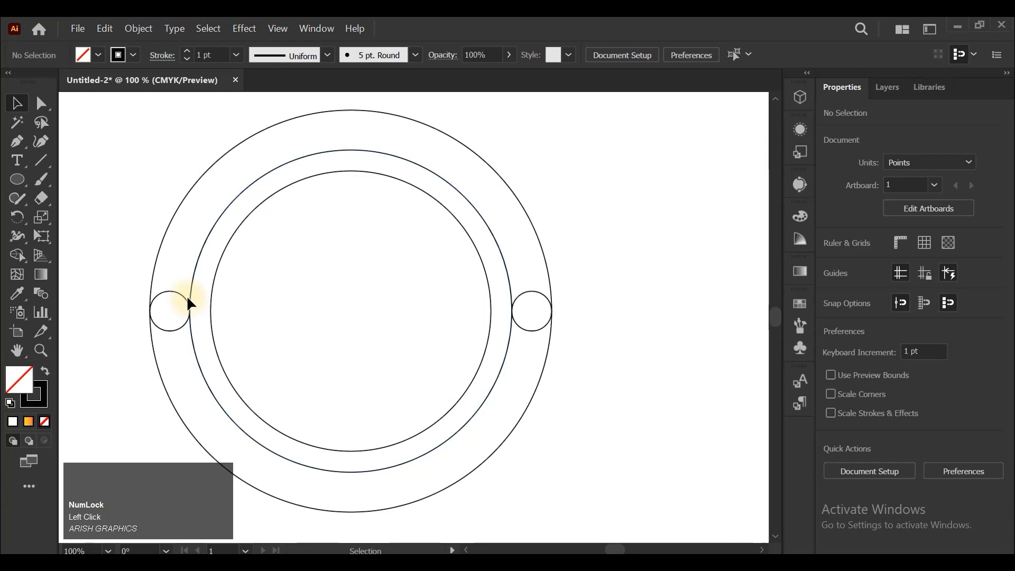
Duplicate the left small circle onto the upper-left part of the middle circle, close to touching the innermost circle
{"action": "left_click_drag", "start_coordinate": [183, 294], "coordinate": [261, 184]}
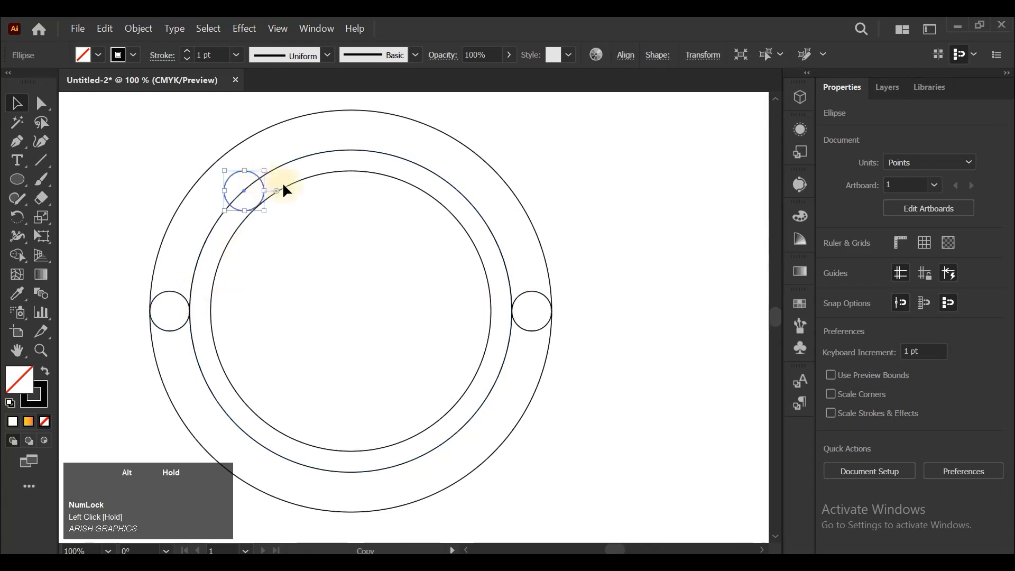
{"action": "scroll", "coordinate": [269, 175], "scroll_direction": "up", "scroll_amount": 7}
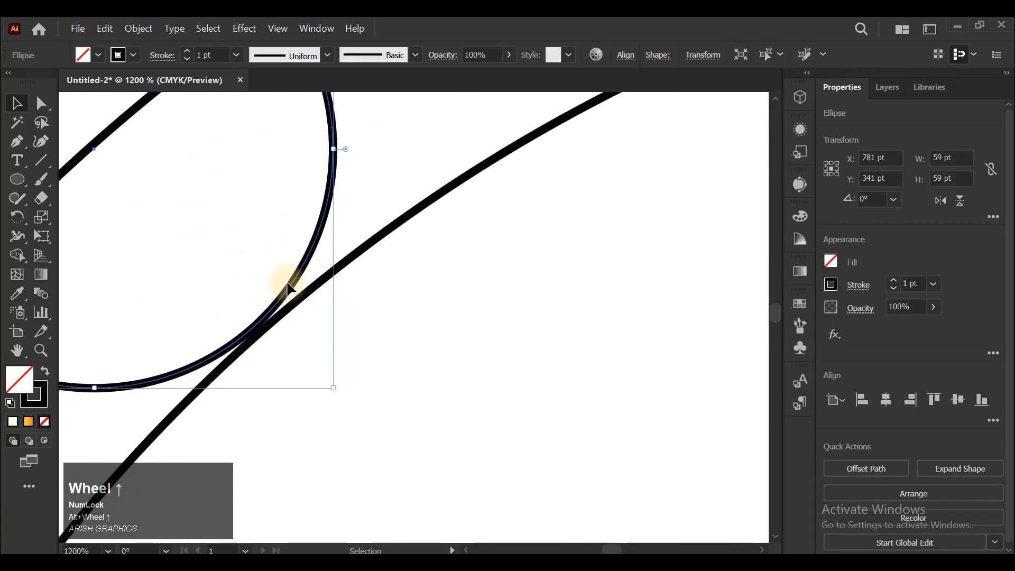
{"action": "left_click_drag", "start_coordinate": [291, 289], "coordinate": [288, 300]}
Switch to outline view and adjust the upper-left small circle against the innermost circle, to about X 779 pt, Y 345 pt
{"action": "left_click", "coordinate": [279, 30]}
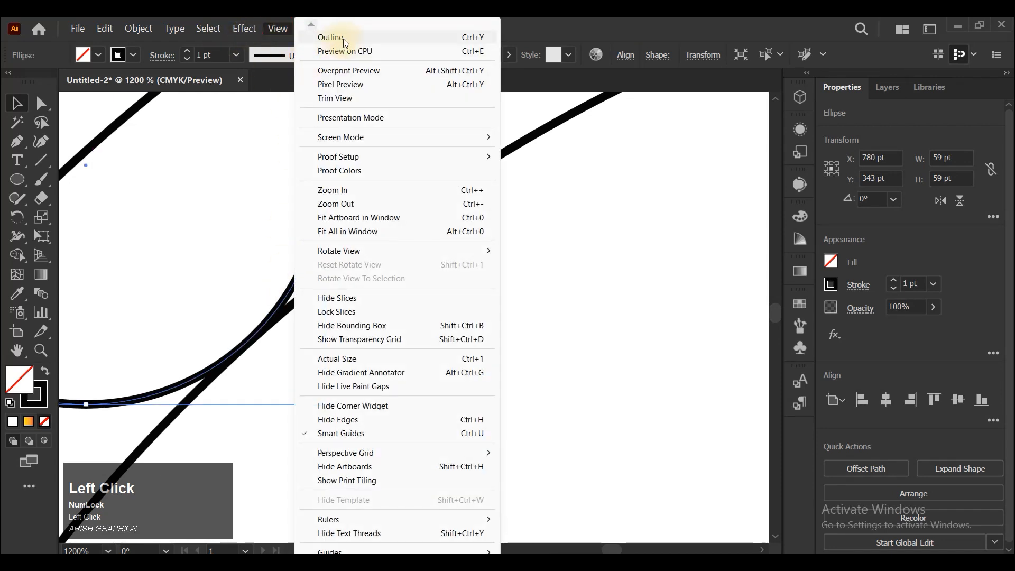
{"action": "left_click", "coordinate": [344, 38]}
{"action": "scroll", "coordinate": [245, 335], "scroll_direction": "up", "scroll_amount": 4}
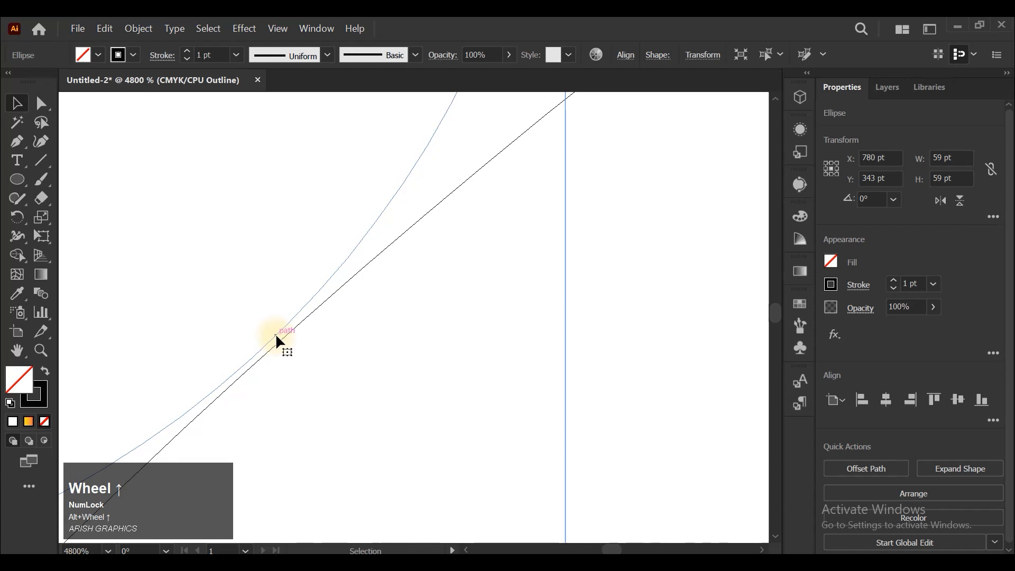
{"action": "left_click_drag", "start_coordinate": [282, 339], "coordinate": [281, 340]}
{"action": "left_click", "coordinate": [316, 336]}
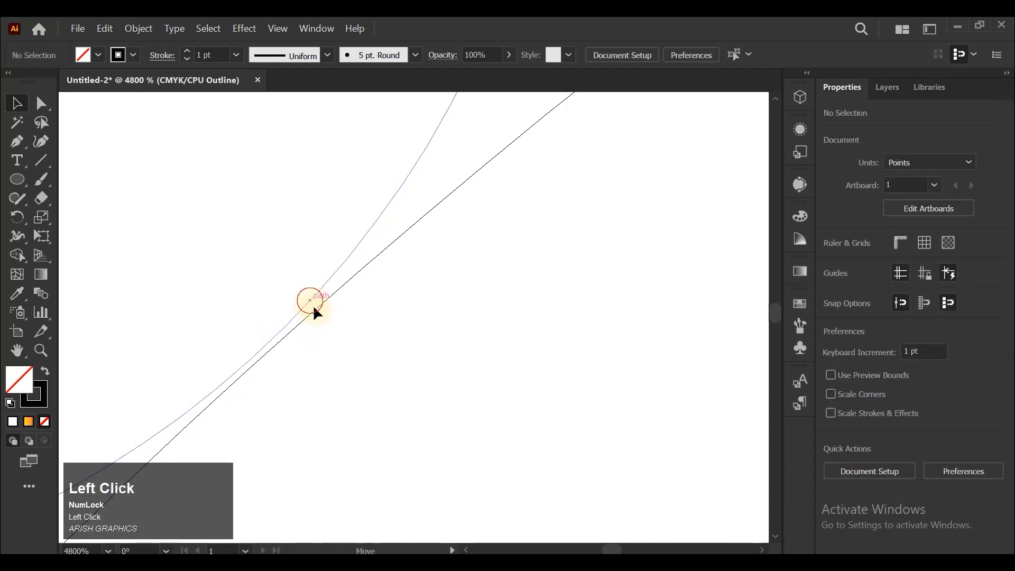
{"action": "left_click_drag", "start_coordinate": [322, 312], "coordinate": [265, 357]}
{"action": "scroll", "coordinate": [325, 327], "scroll_direction": "down", "scroll_amount": 10}
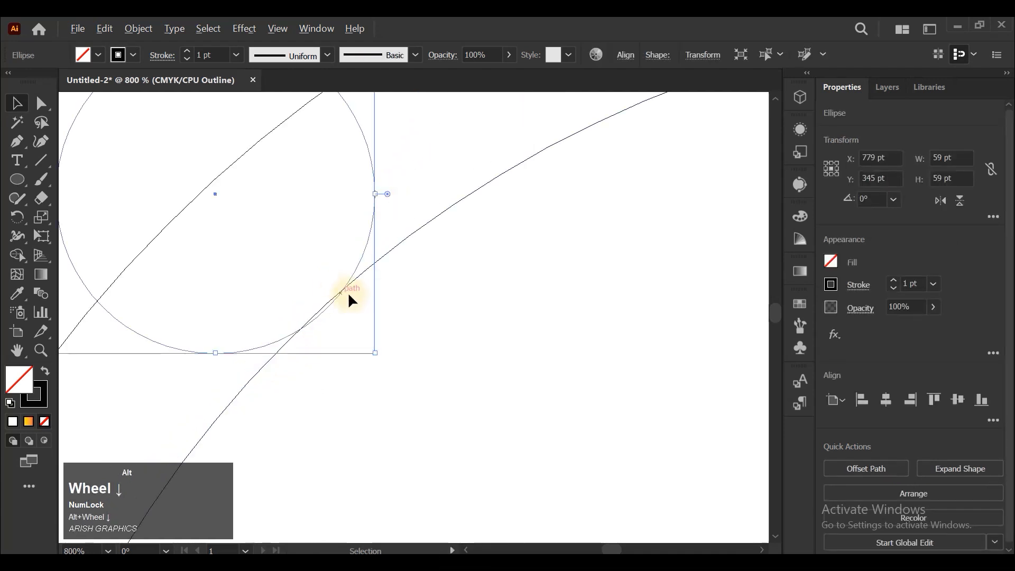
{"action": "scroll", "coordinate": [255, 321], "scroll_direction": "down", "scroll_amount": 3}
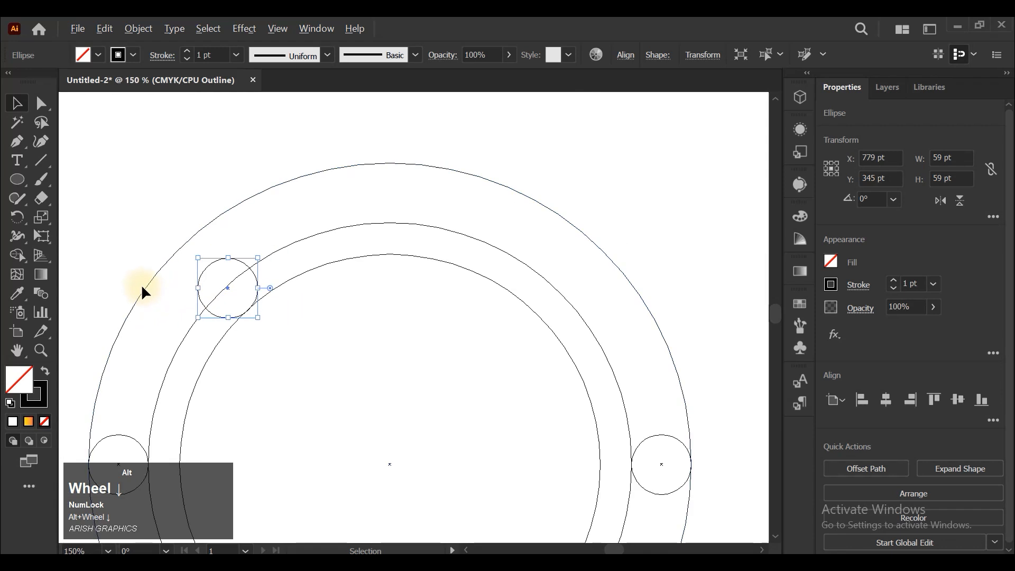
Duplicate the upper-left small circle to the matching upper-right position and return to the normal preview
{"action": "left_click_drag", "start_coordinate": [233, 287], "coordinate": [552, 299]}
{"action": "left_click", "coordinate": [407, 338]}
{"action": "scroll", "coordinate": [475, 245], "scroll_direction": "down", "scroll_amount": 3, "text": "alt"}
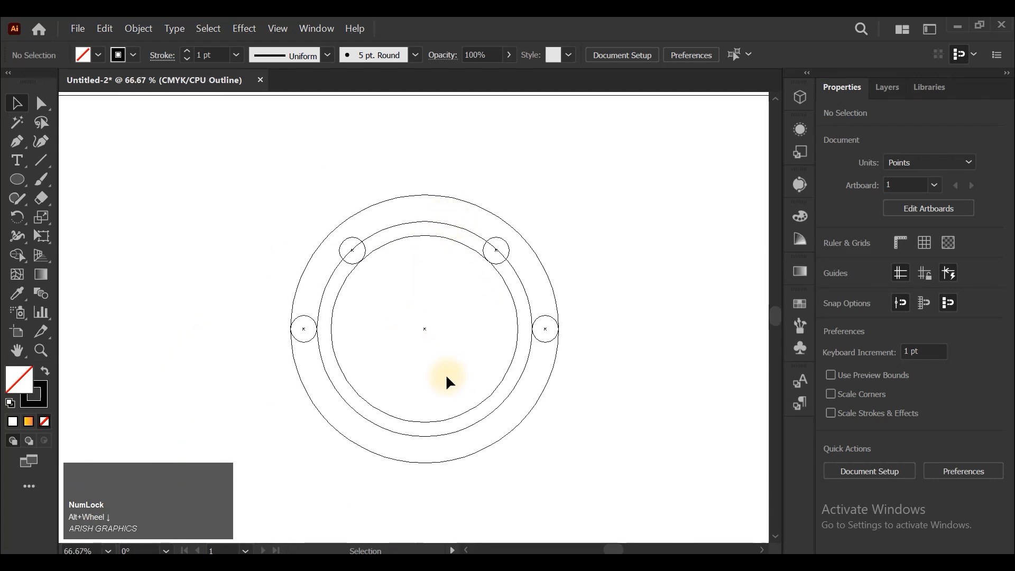
{"action": "left_click", "coordinate": [272, 29]}
{"action": "left_click", "coordinate": [351, 49]}
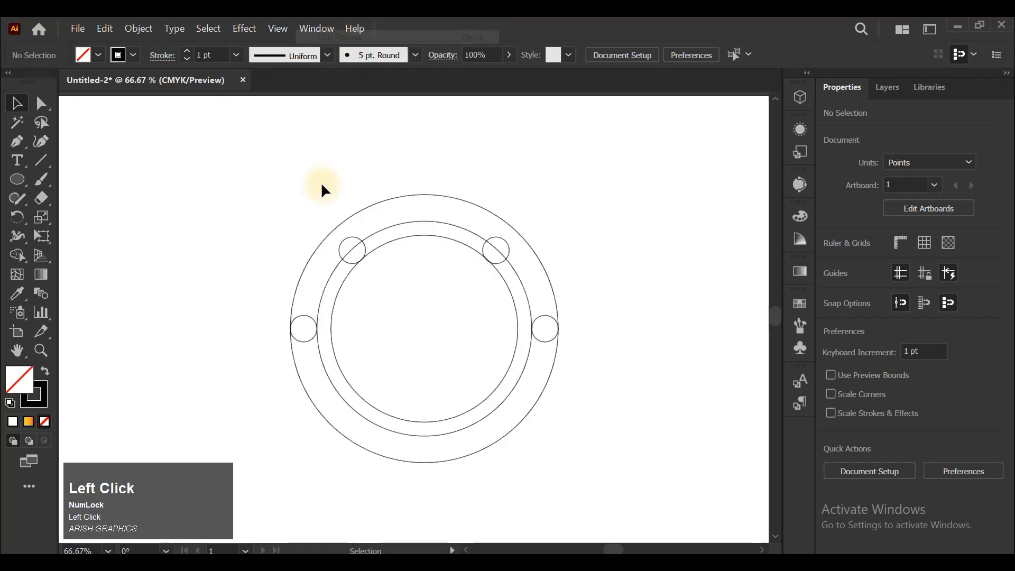
Select all the circles and merge the ring's upper section with the overlapping parts of the upper small circles using Shape Builder
{"action": "left_click", "coordinate": [453, 353], "text": "ctrl"}
{"action": "left_click_drag", "start_coordinate": [238, 165], "coordinate": [625, 443]}
{"action": "left_click", "coordinate": [17, 255]}
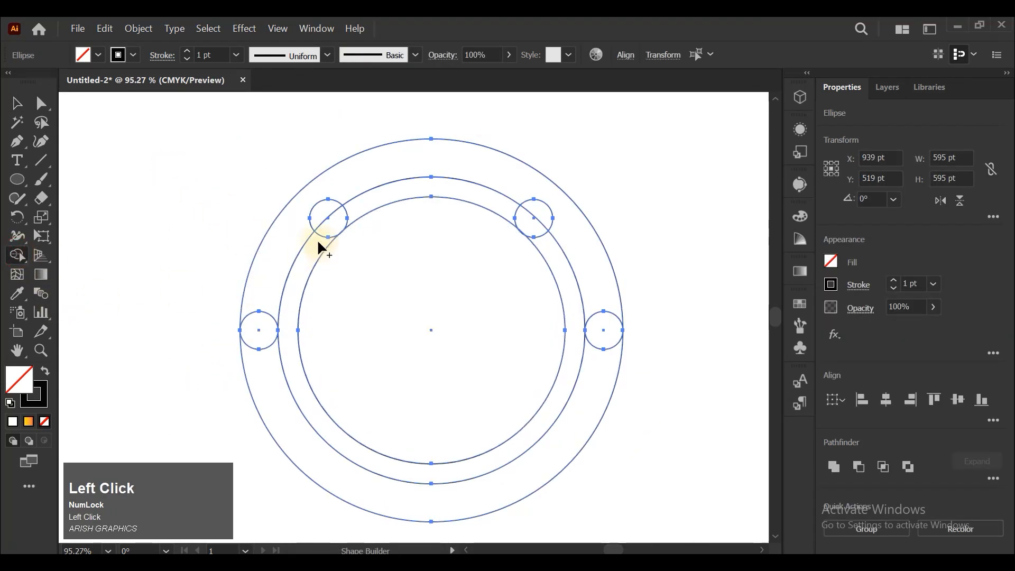
{"action": "left_click_drag", "start_coordinate": [261, 288], "coordinate": [306, 207]}
Fill the outer upper arc with orange and merge the small circles at both ends into it as rounded caps
{"action": "left_click", "coordinate": [100, 57]}
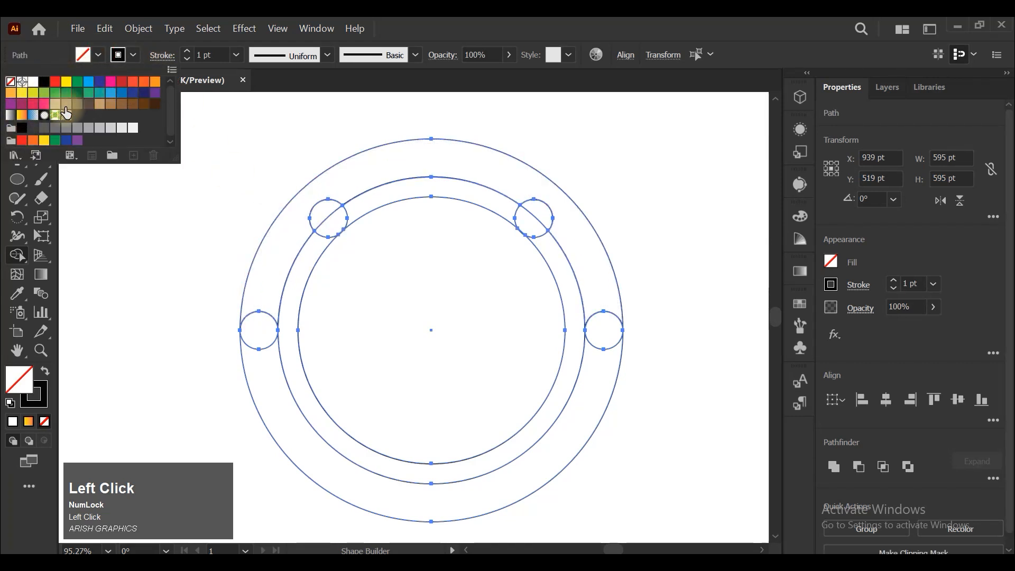
{"action": "left_click", "coordinate": [10, 93]}
{"action": "left_click", "coordinate": [305, 228]}
{"action": "left_click", "coordinate": [304, 219]}
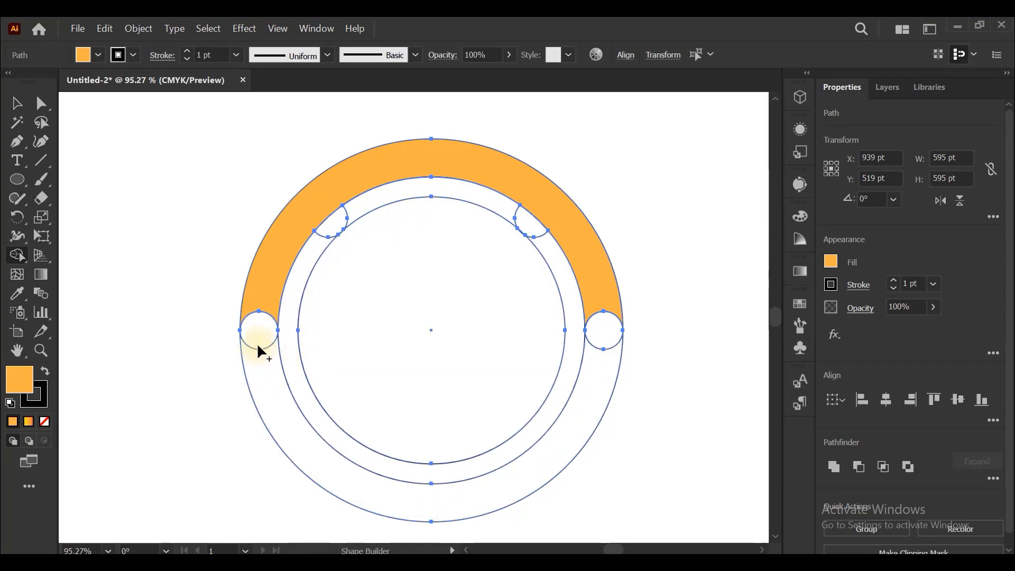
{"action": "left_click", "coordinate": [256, 324]}
{"action": "left_click_drag", "start_coordinate": [592, 282], "coordinate": [592, 284]}
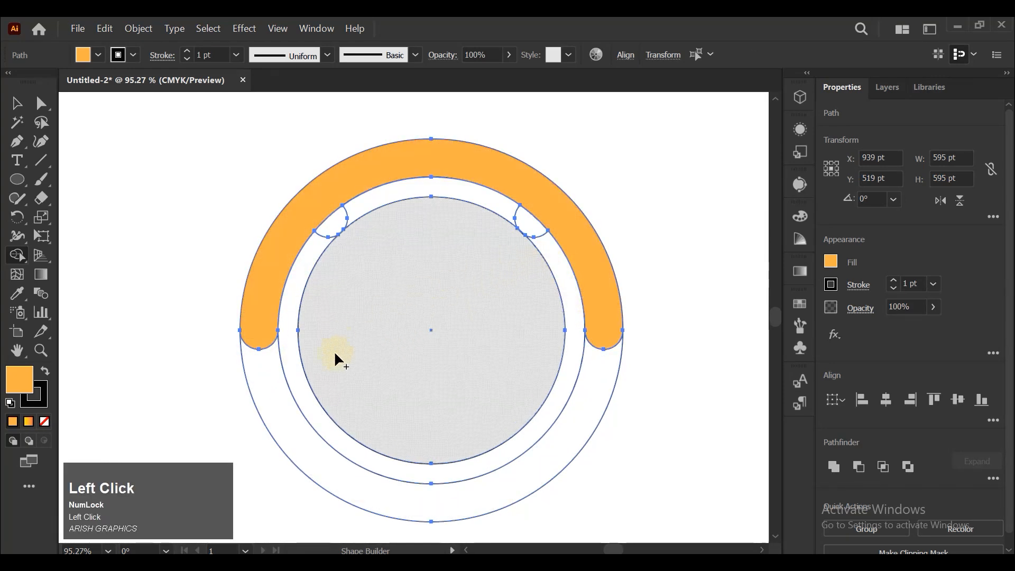
{"action": "left_click", "coordinate": [17, 103]}
{"action": "left_click", "coordinate": [371, 235]}
{"action": "left_click_drag", "start_coordinate": [383, 204], "coordinate": [384, 252]}
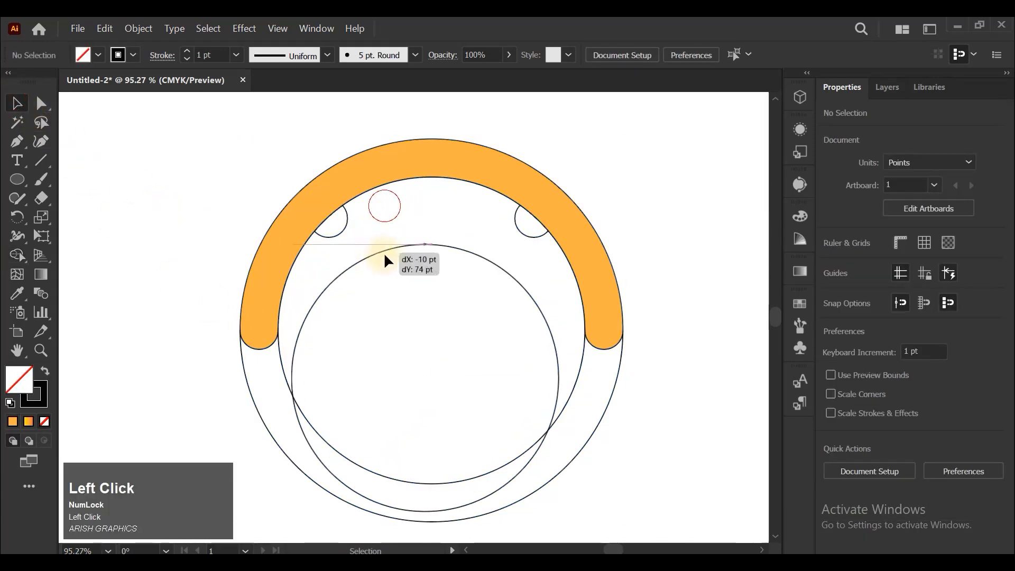
{"action": "key", "text": "ctrl+z"}
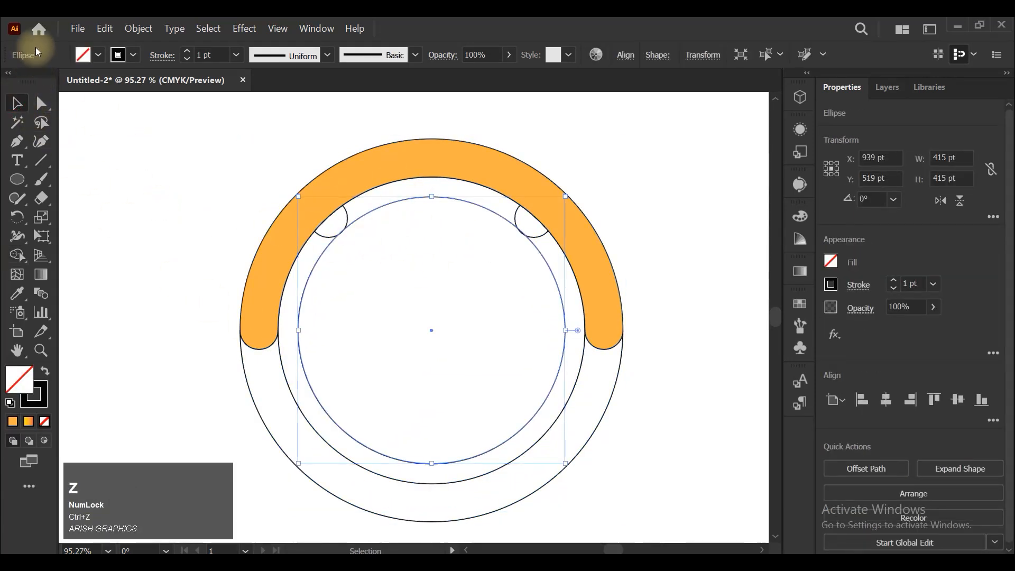
Copy the innermost circle to the clipboard and deselect it
{"action": "left_click", "coordinate": [105, 28]}
{"action": "left_click", "coordinate": [129, 92]}
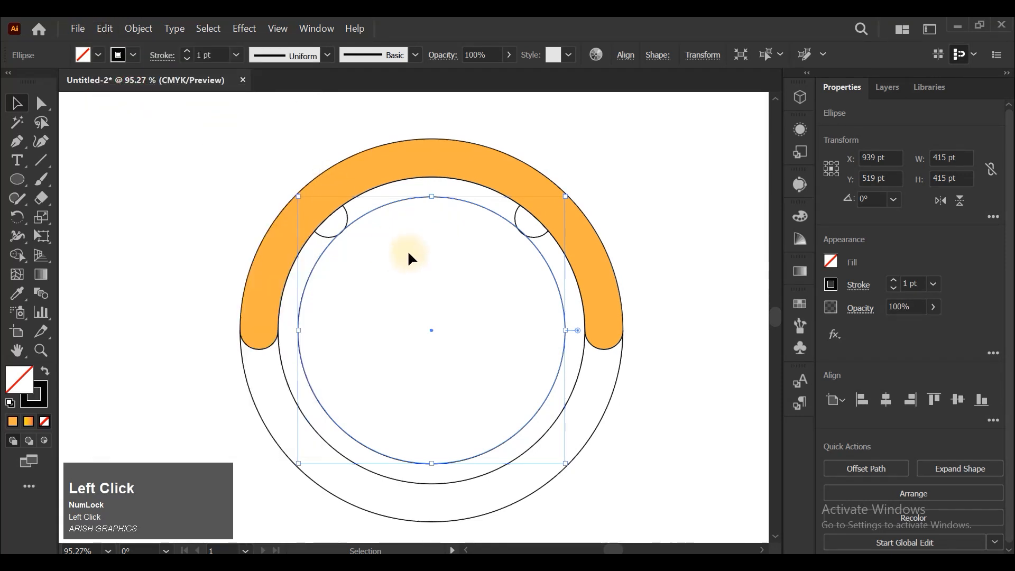
{"action": "left_click", "coordinate": [191, 304]}
Use Shape Builder to merge the inner band between the two half-circle caps into one arc and remove the leftover lower regions
{"action": "left_click_drag", "start_coordinate": [183, 166], "coordinate": [658, 477]}
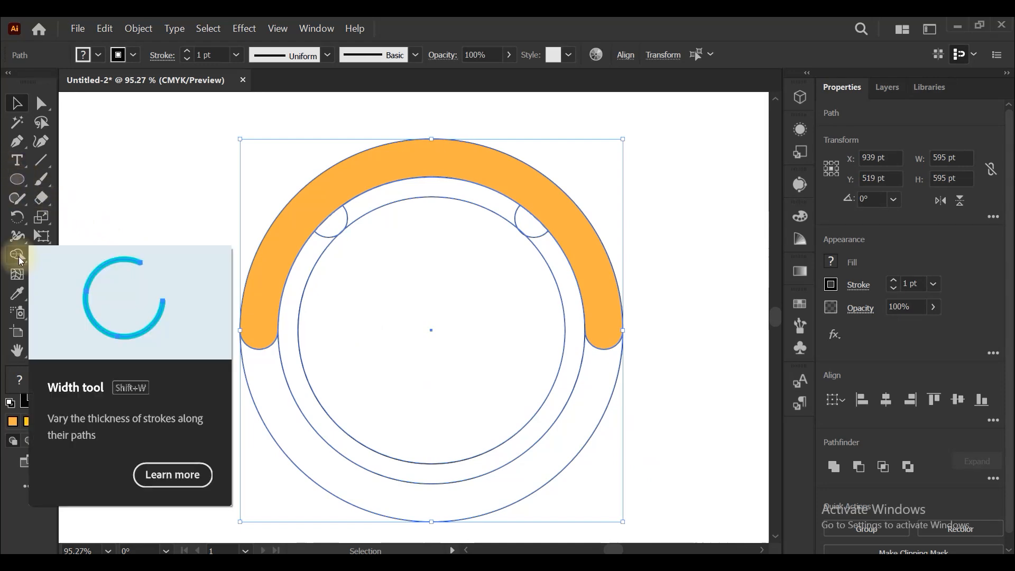
{"action": "left_click", "coordinate": [17, 254]}
{"action": "mouse_move", "coordinate": [338, 214]}
{"action": "left_mouse_down"}
{"action": "mouse_move", "coordinate": [379, 194]}
{"action": "mouse_move", "coordinate": [516, 214]}
{"action": "left_mouse_up"}
{"action": "left_click", "coordinate": [333, 239], "text": "alt"}
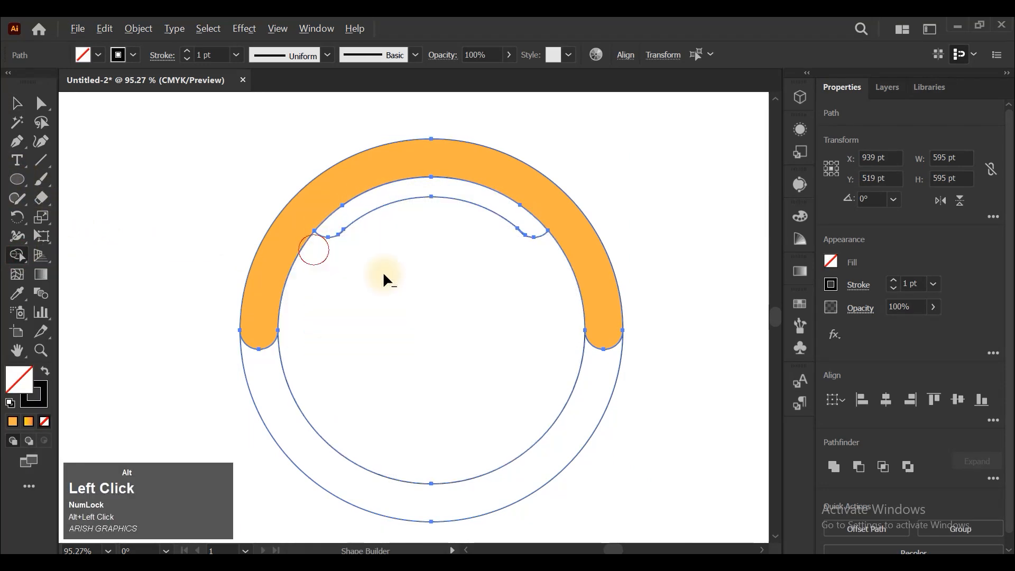
{"action": "left_click", "coordinate": [593, 418], "text": "alt"}
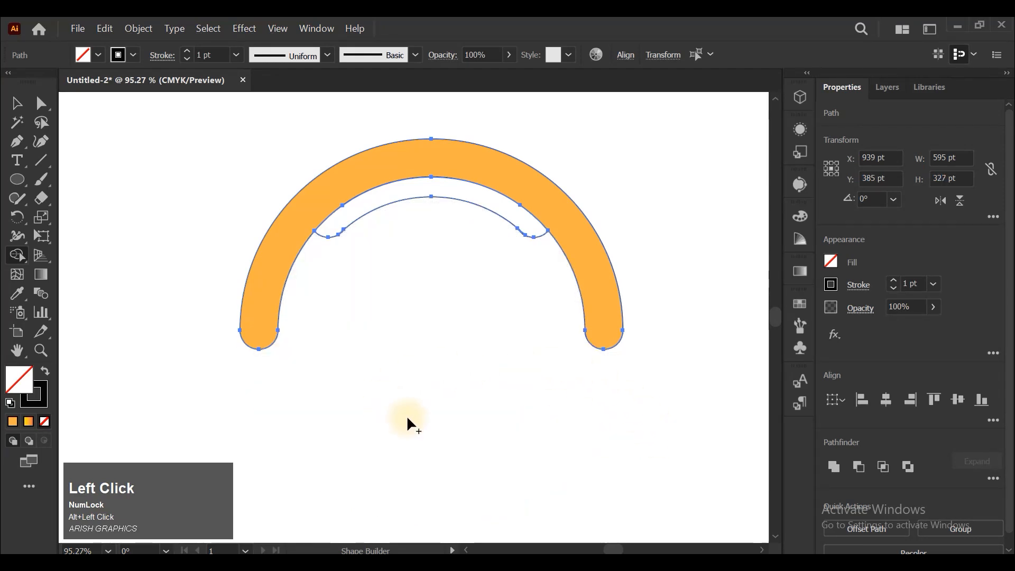
Fill the inner arc below the orange one with light blue and deselect the artwork
{"action": "left_click", "coordinate": [98, 54]}
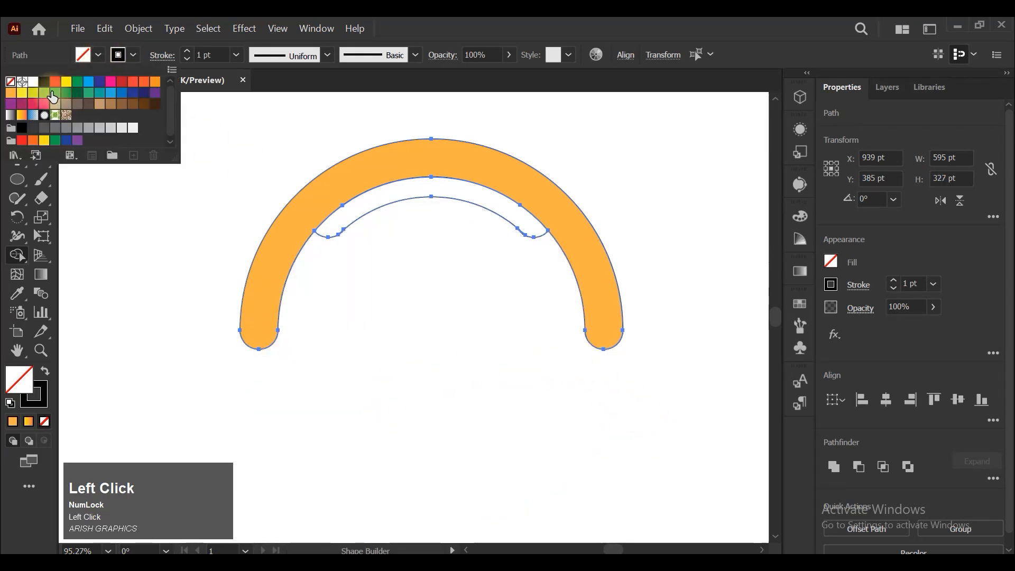
{"action": "left_click", "coordinate": [88, 81]}
{"action": "left_click", "coordinate": [373, 200]}
{"action": "left_click", "coordinate": [376, 200]}
{"action": "left_click", "coordinate": [16, 104]}
{"action": "left_click", "coordinate": [423, 232]}
{"action": "left_click", "coordinate": [521, 270], "text": "ctrl"}
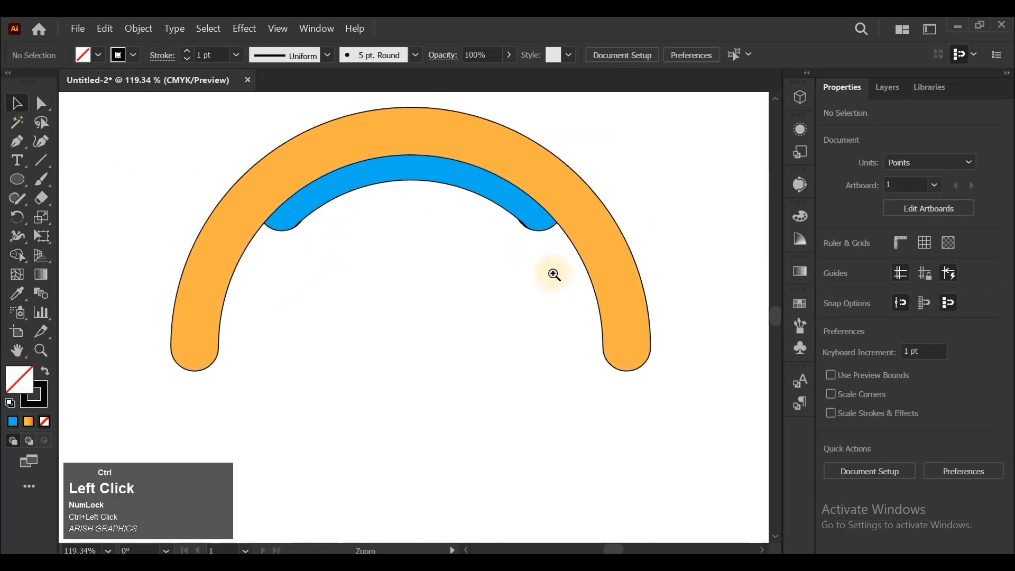
Delete the stray sliver along the right end of the blue arc
{"action": "scroll", "coordinate": [537, 257], "scroll_direction": "up", "scroll_amount": 8}
{"action": "left_click", "coordinate": [598, 294]}
{"action": "left_click", "coordinate": [536, 214], "text": "shift"}
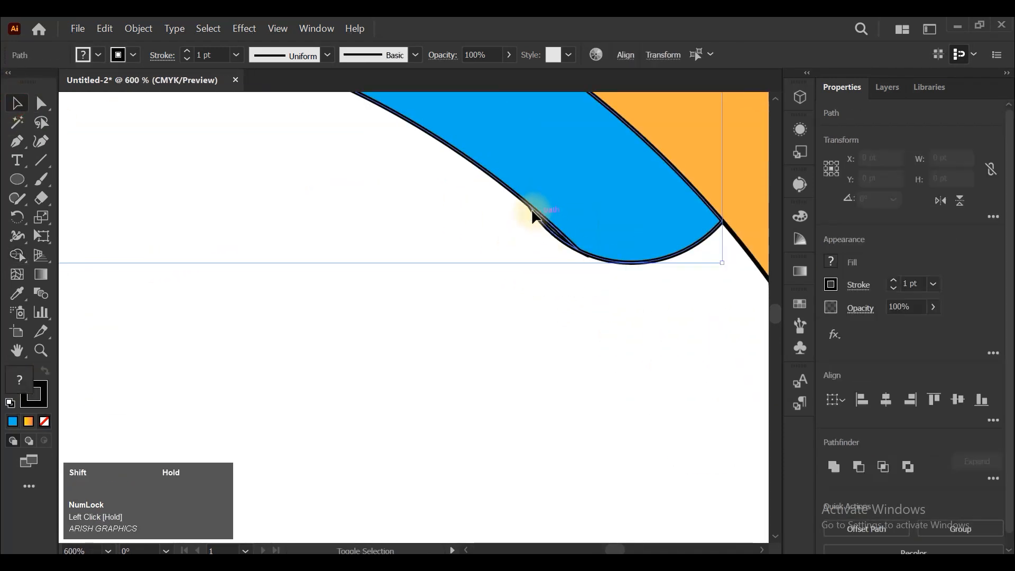
{"action": "left_click_drag", "start_coordinate": [472, 116], "coordinate": [474, 115]}
{"action": "key", "text": "Delete"}
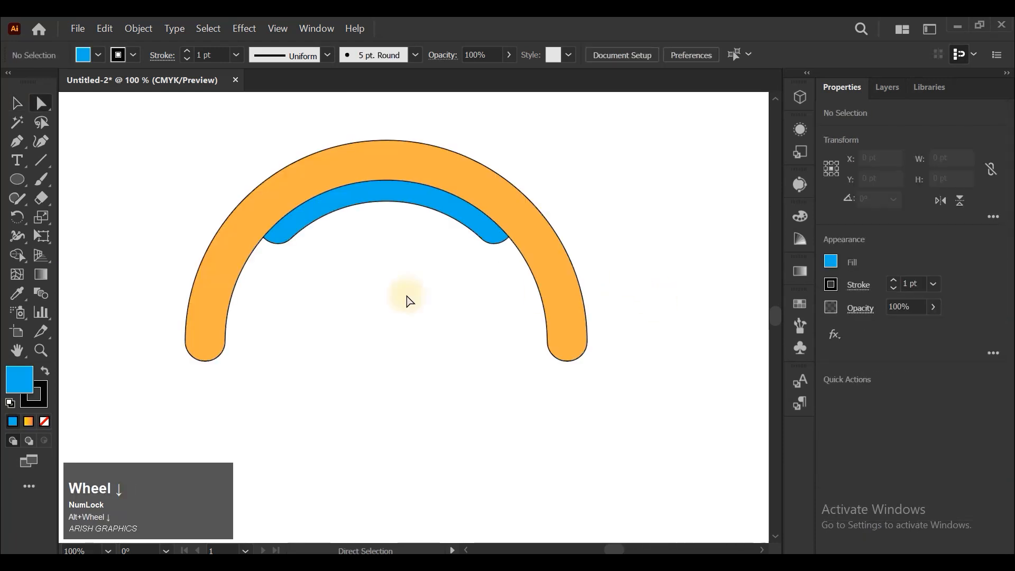
Paste the copied circle in front and enlarge it from its center to about 545 pt in diameter
{"action": "left_click", "coordinate": [16, 103]}
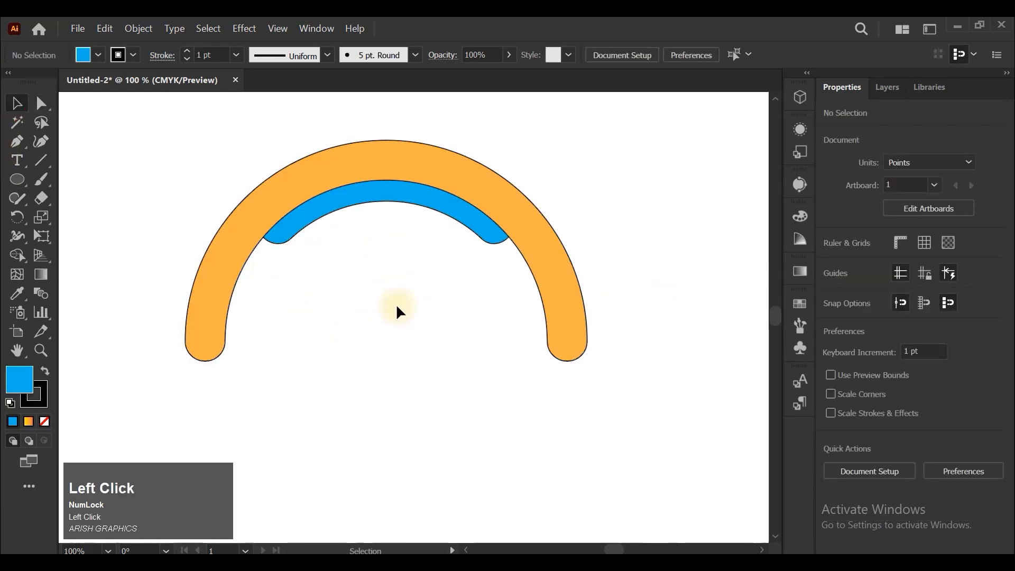
{"action": "left_click", "coordinate": [110, 29]}
{"action": "left_click", "coordinate": [151, 120]}
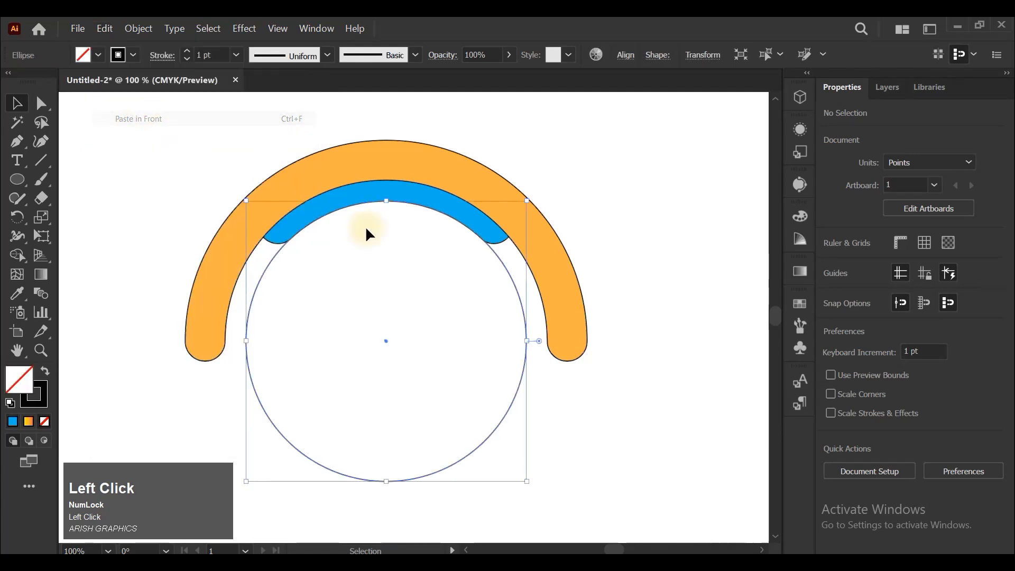
{"action": "left_click", "coordinate": [650, 310]}
{"action": "left_click", "coordinate": [524, 339]}
{"action": "left_click_drag", "start_coordinate": [526, 340], "coordinate": [570, 351]}
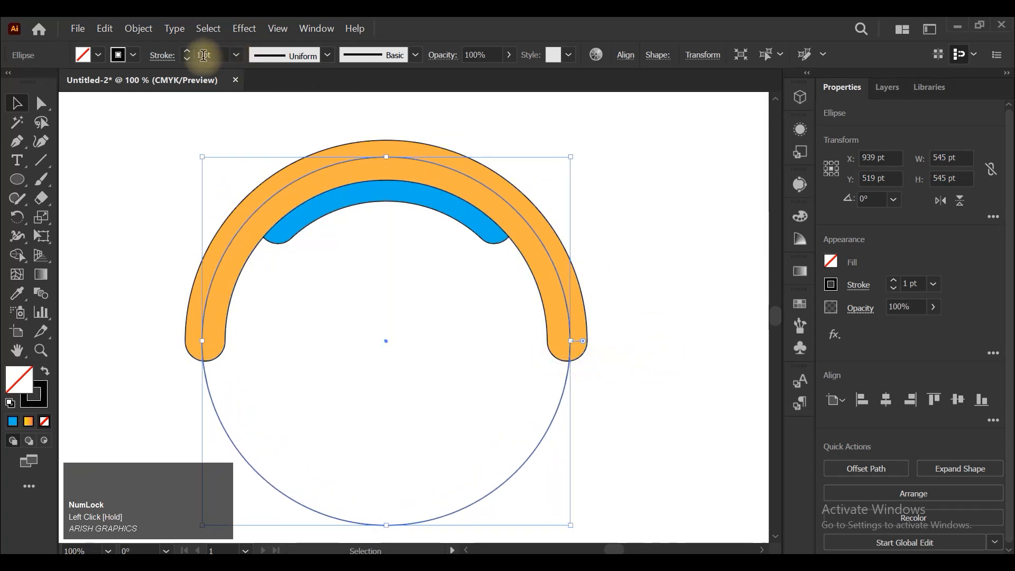
Give the enlarged circle an 18 pt stroke and expand it into a filled ring
{"action": "left_click", "coordinate": [187, 51]}
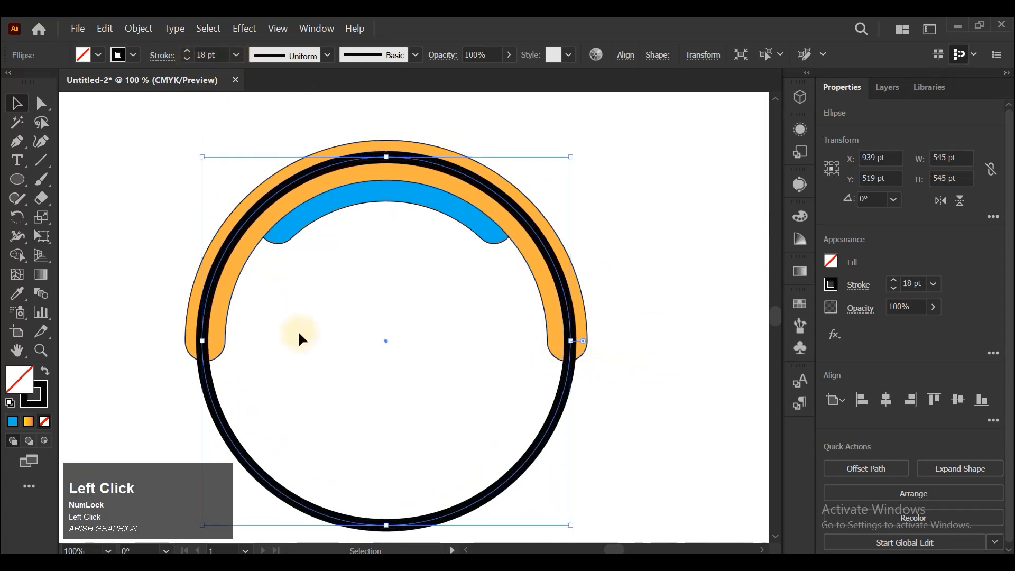
{"action": "left_click", "coordinate": [138, 28]}
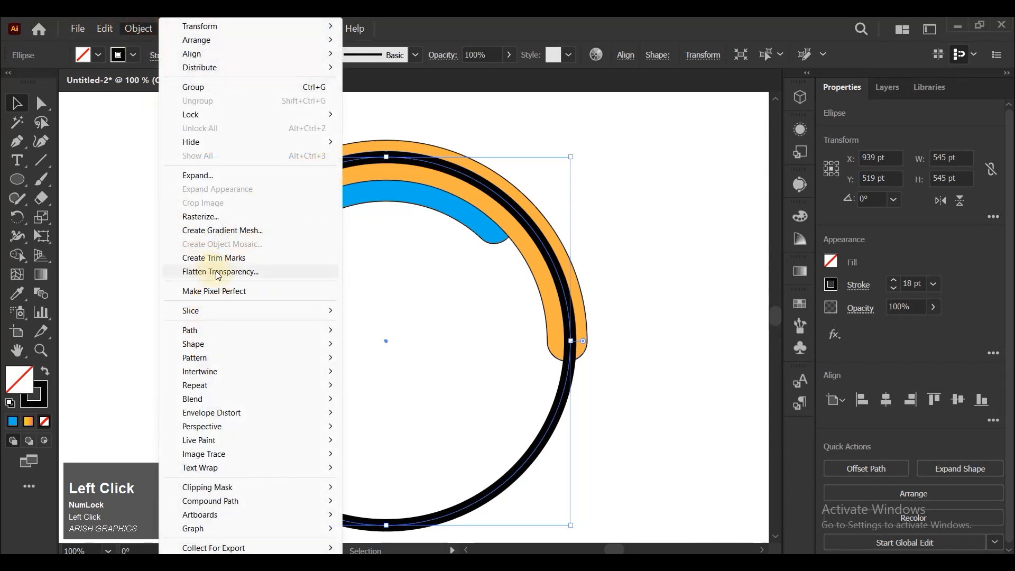
{"action": "left_click", "coordinate": [197, 178]}
{"action": "left_click", "coordinate": [471, 386]}
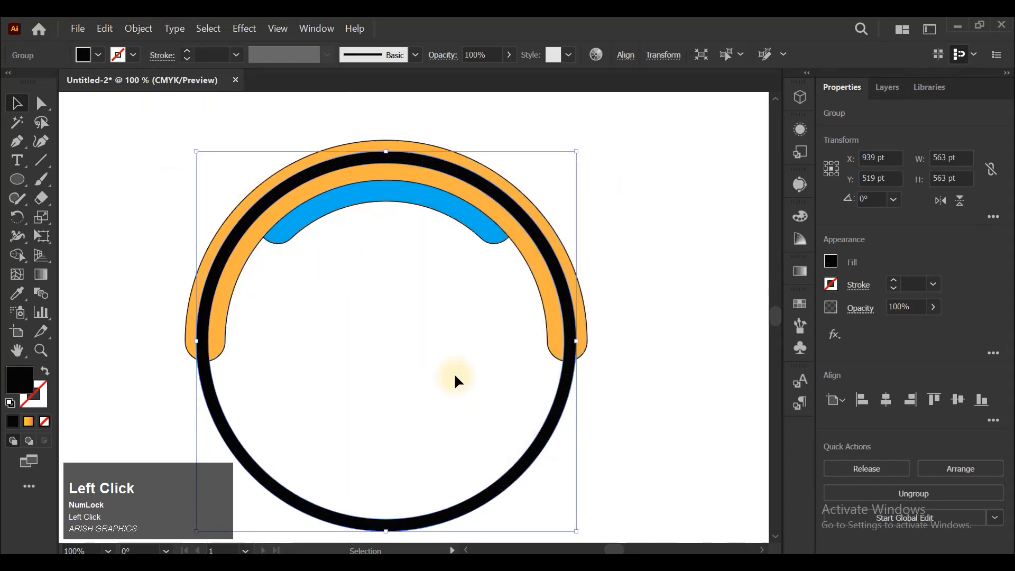
Use Shape Builder to merge the part of the black ring overlapping the orange arc into that arc, and deselect everything
{"action": "scroll", "coordinate": [211, 366], "scroll_direction": "up", "scroll_amount": 2, "text": "alt"}
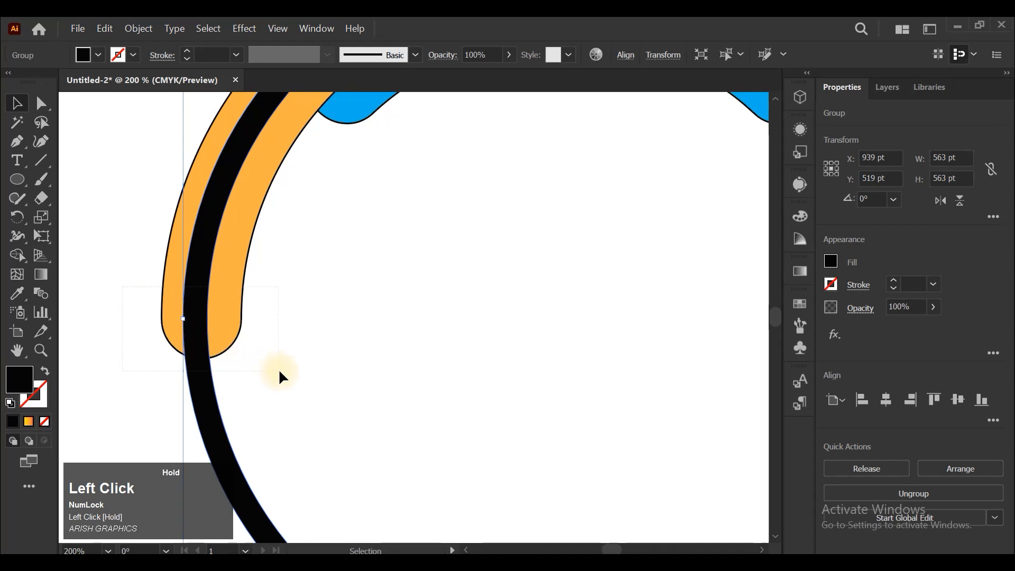
{"action": "left_click_drag", "start_coordinate": [278, 369], "coordinate": [278, 370]}
{"action": "left_click", "coordinate": [21, 255]}
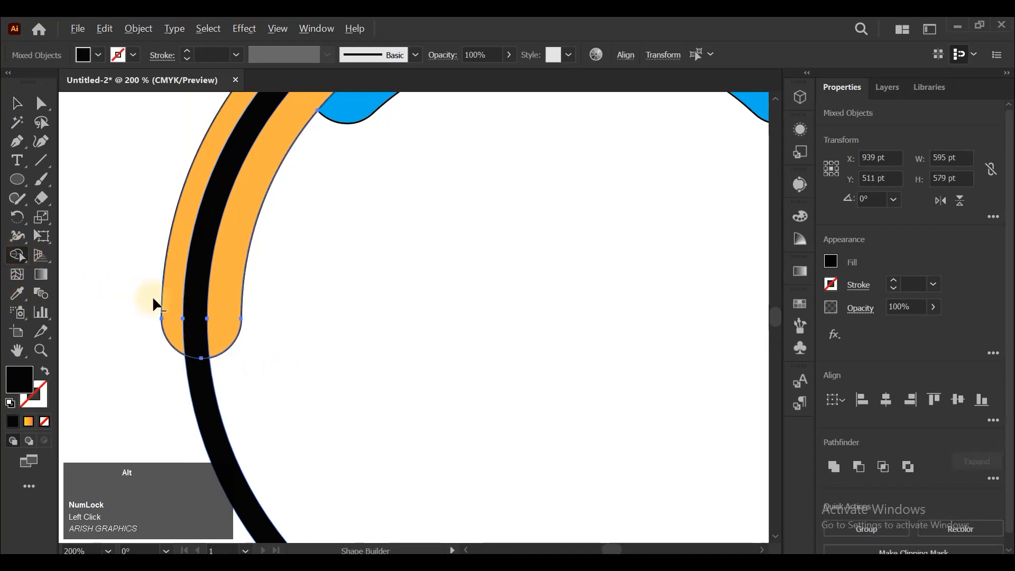
{"action": "left_click", "coordinate": [196, 297], "text": "alt"}
{"action": "left_click_drag", "start_coordinate": [180, 297], "coordinate": [238, 302]}
{"action": "scroll", "coordinate": [129, 306], "scroll_direction": "down", "scroll_amount": 3}
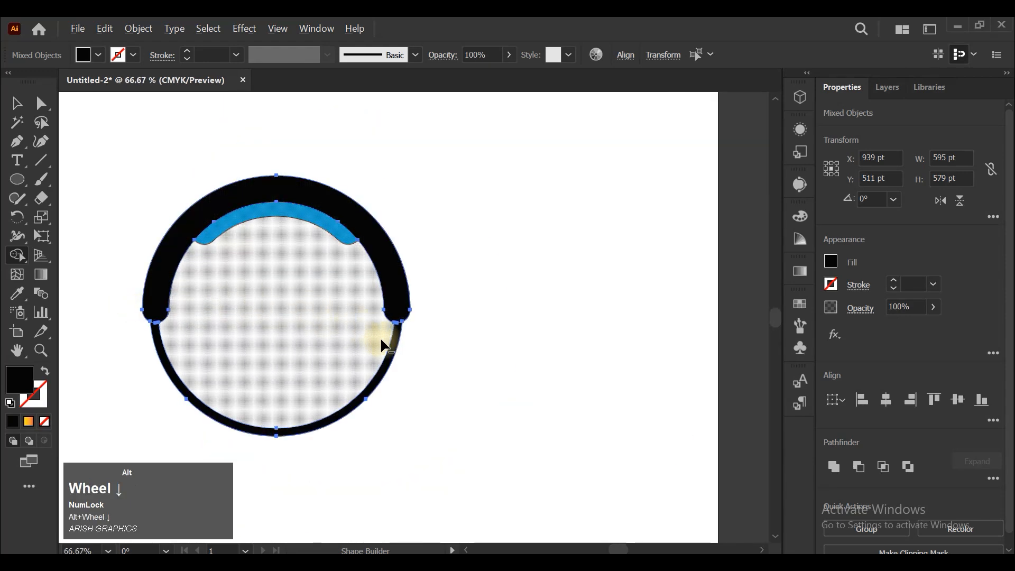
{"action": "left_click", "coordinate": [396, 345]}
{"action": "left_click", "coordinate": [16, 103]}
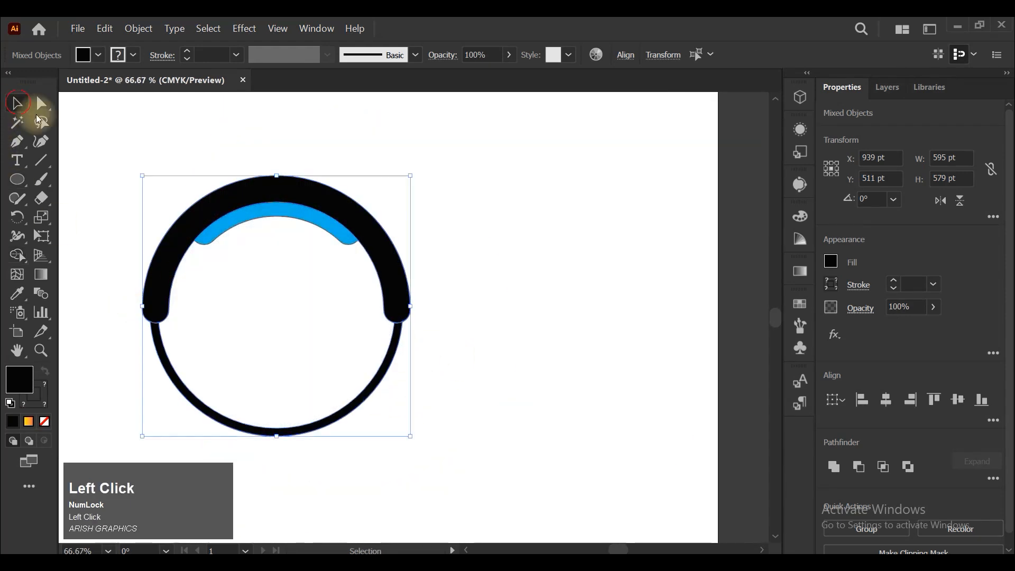
{"action": "left_click", "coordinate": [572, 411]}
{"action": "scroll", "coordinate": [551, 316], "scroll_direction": "down", "scroll_amount": 1}
{"action": "scroll", "coordinate": [333, 409], "scroll_direction": "up", "scroll_amount": 1}
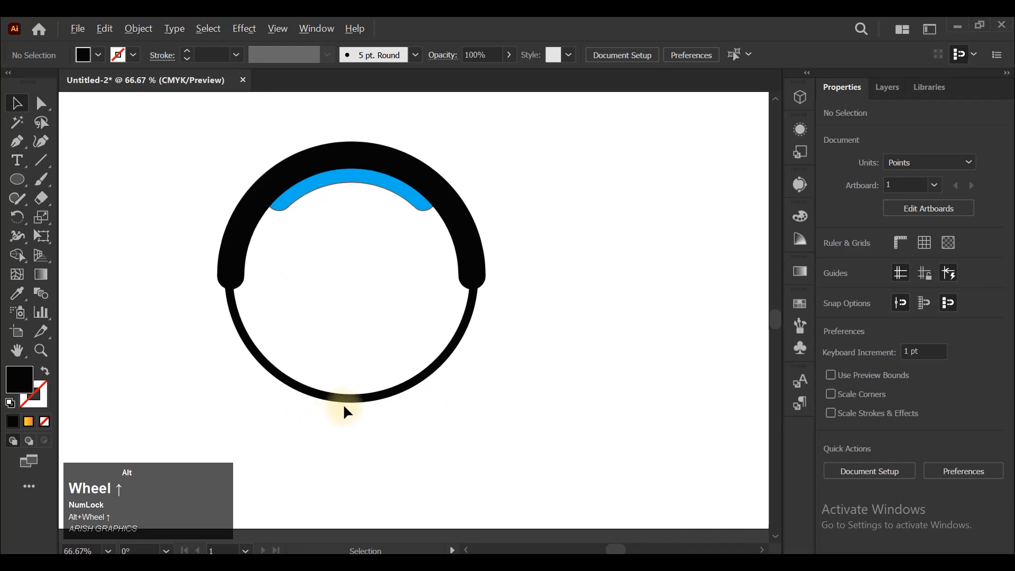
Fill the merged upper arc with orange again and deselect it
{"action": "left_click_drag", "start_coordinate": [434, 196], "coordinate": [515, 201]}
{"action": "key", "text": "ctrl+z"}
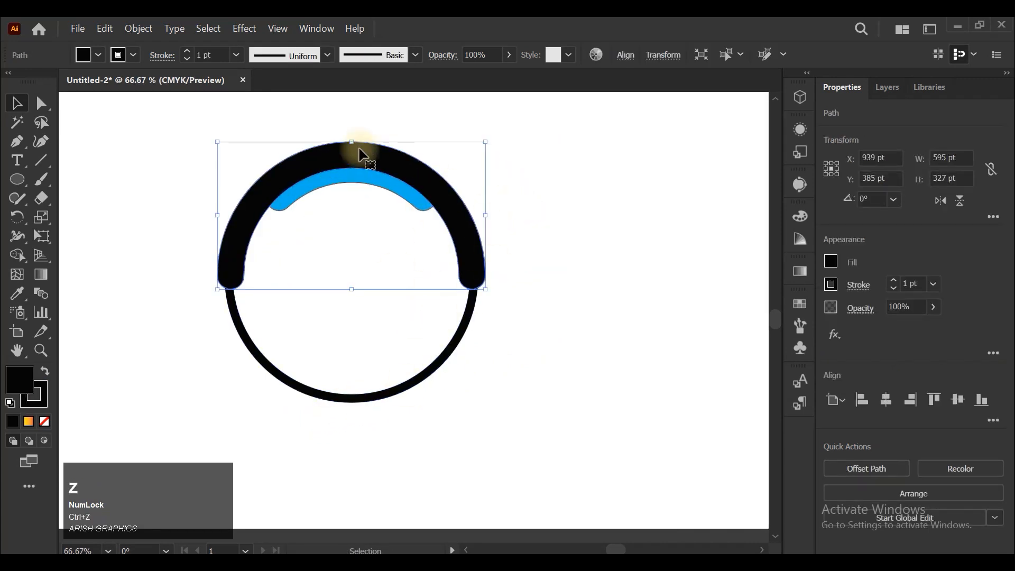
{"action": "left_click", "coordinate": [89, 50]}
{"action": "left_click", "coordinate": [18, 105]}
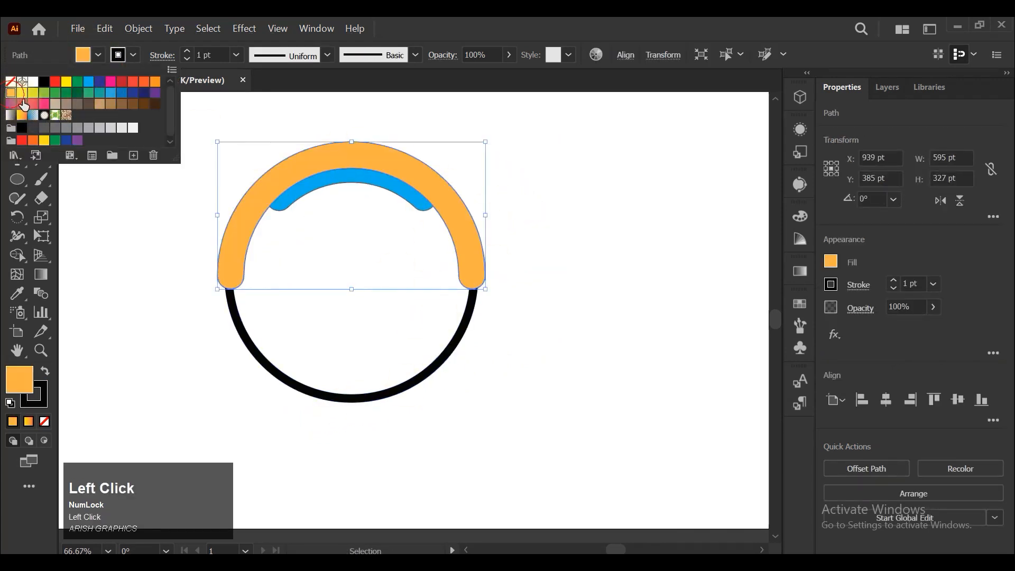
{"action": "left_click", "coordinate": [621, 332]}
{"action": "left_click", "coordinate": [621, 332]}
Draw a vertical rectangle about 71 × 240 pt inside the lower half of the ring and fully round its corners
{"action": "left_click", "coordinate": [386, 366], "text": "ctrl"}
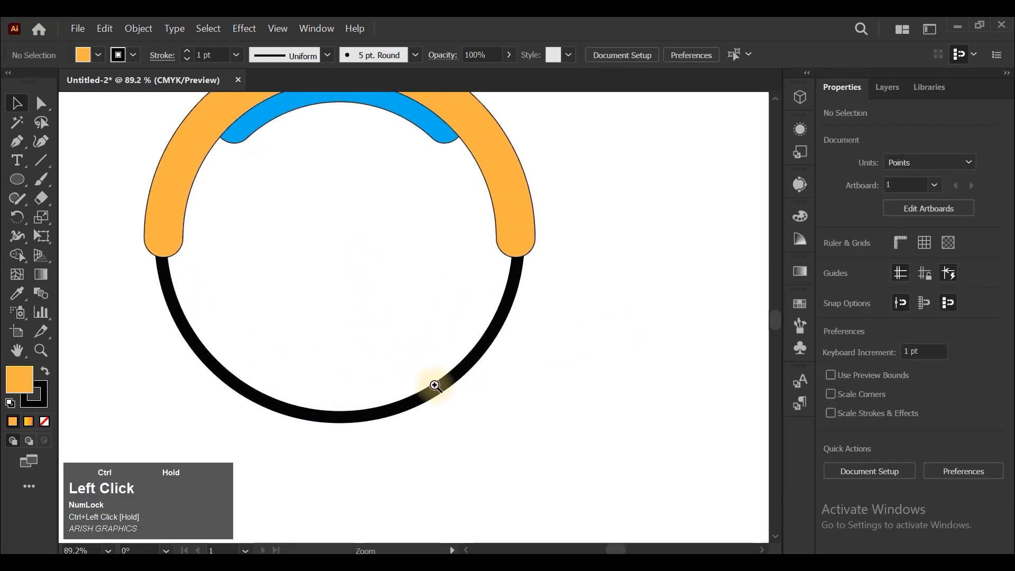
{"action": "scroll", "coordinate": [435, 392], "scroll_direction": "down", "scroll_amount": 3}
{"action": "left_click", "coordinate": [17, 179]}
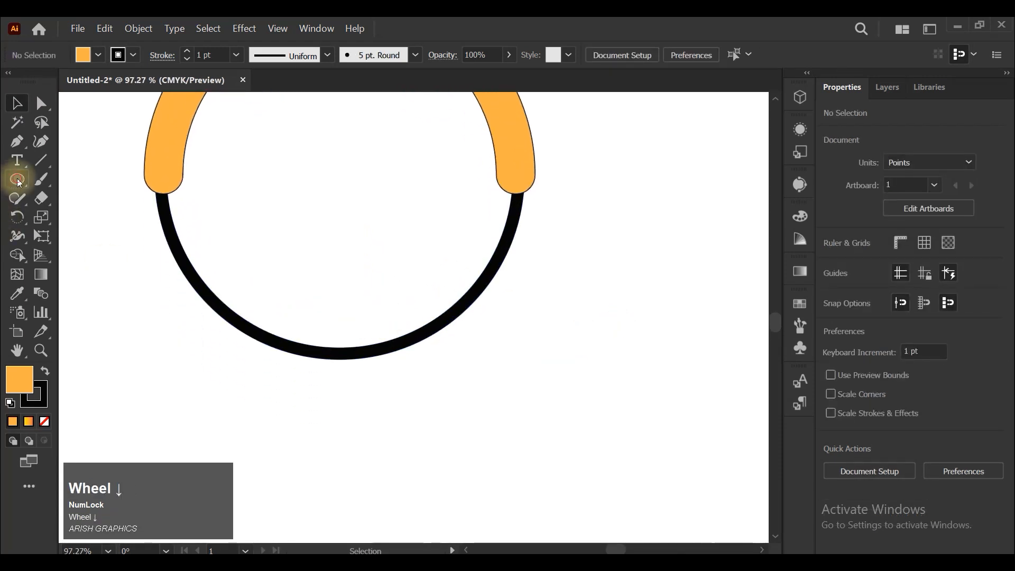
{"action": "left_click_drag", "start_coordinate": [17, 179], "coordinate": [113, 176]}
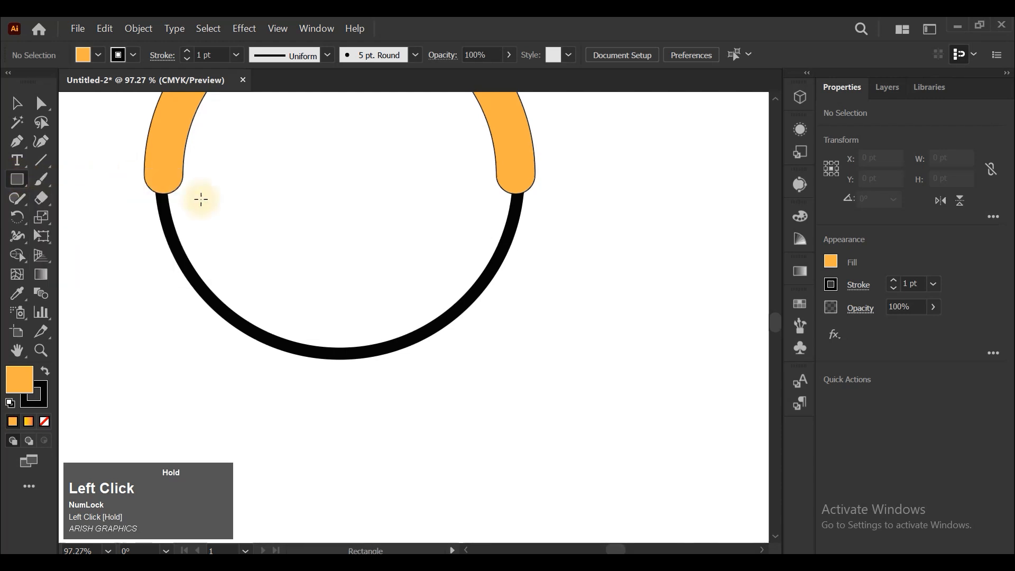
{"action": "left_click_drag", "start_coordinate": [339, 191], "coordinate": [387, 350]}
{"action": "left_click", "coordinate": [18, 108]}
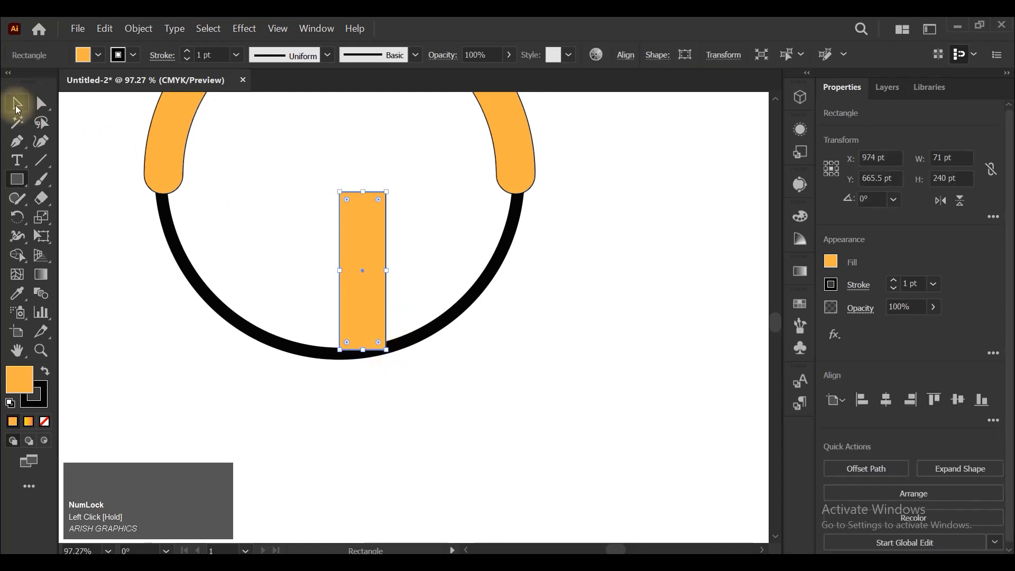
{"action": "left_click", "coordinate": [386, 220]}
{"action": "left_click_drag", "start_coordinate": [380, 198], "coordinate": [422, 355]}
{"action": "left_click", "coordinate": [421, 356]}
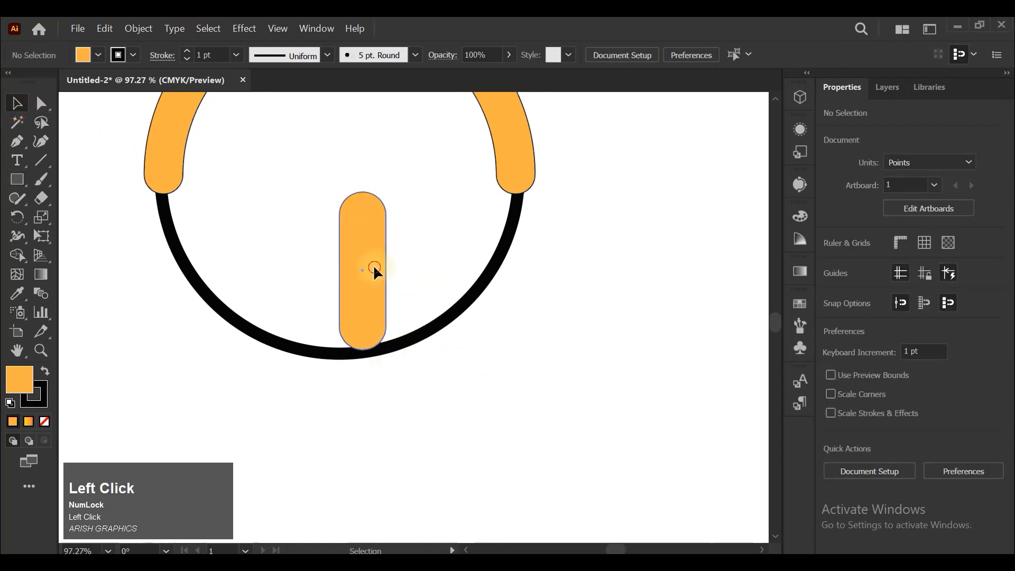
Recolor the rounded bar to a redder orange and rotate it by 7°
{"action": "left_click", "coordinate": [374, 271]}
{"action": "left_click", "coordinate": [831, 263]}
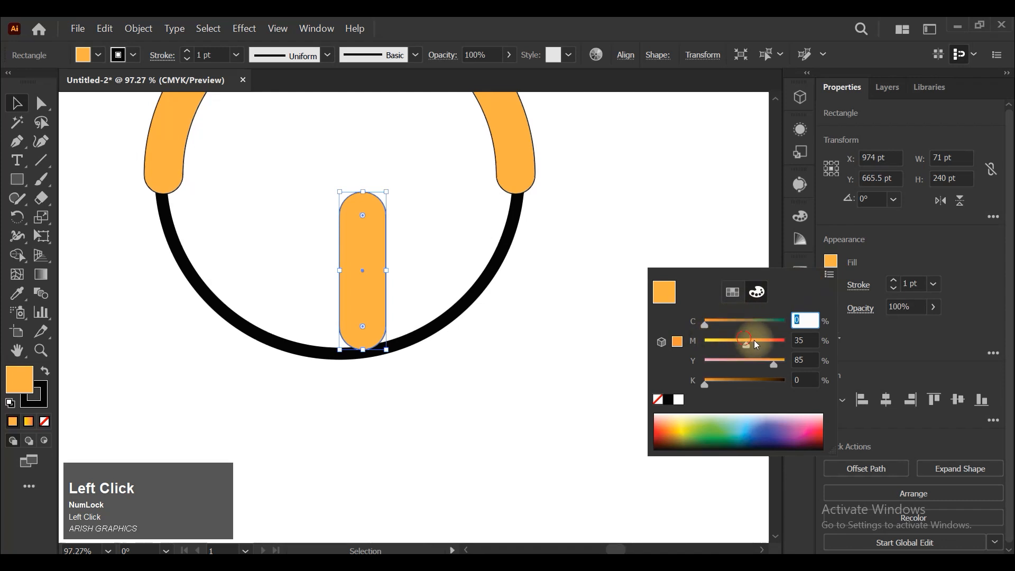
{"action": "left_click", "coordinate": [753, 344]}
{"action": "left_click", "coordinate": [873, 199]}
{"action": "type", "text": "7"}
{"action": "key", "text": "Tab"}
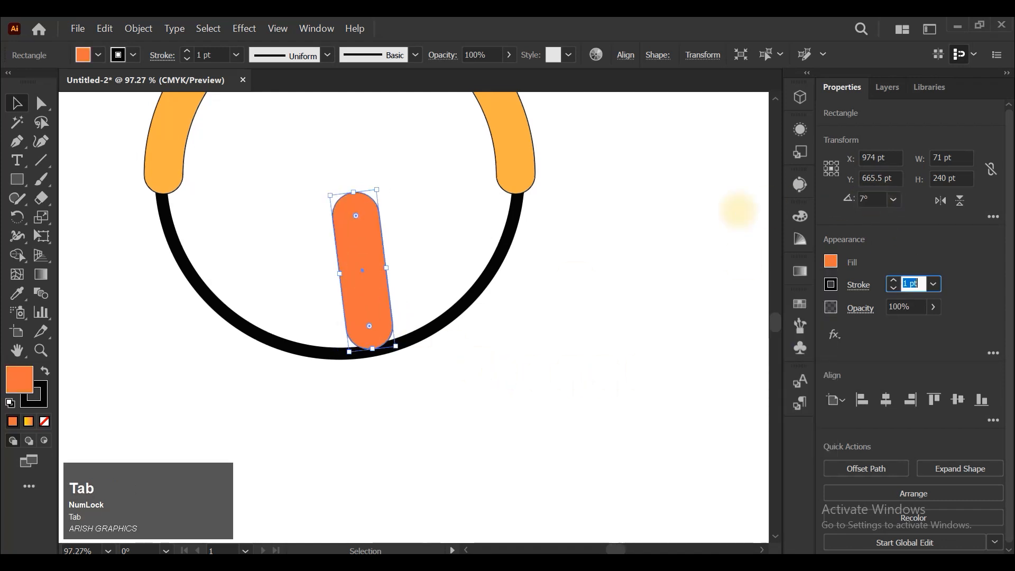
{"action": "left_click", "coordinate": [585, 328]}
Place the tilted bar over the ring's lower left side and a mirrored copy over its lower right side
{"action": "left_click_drag", "start_coordinate": [363, 267], "coordinate": [465, 319]}
{"action": "left_click", "coordinate": [525, 318]}
{"action": "scroll", "coordinate": [548, 306], "scroll_direction": "down", "scroll_amount": 1}
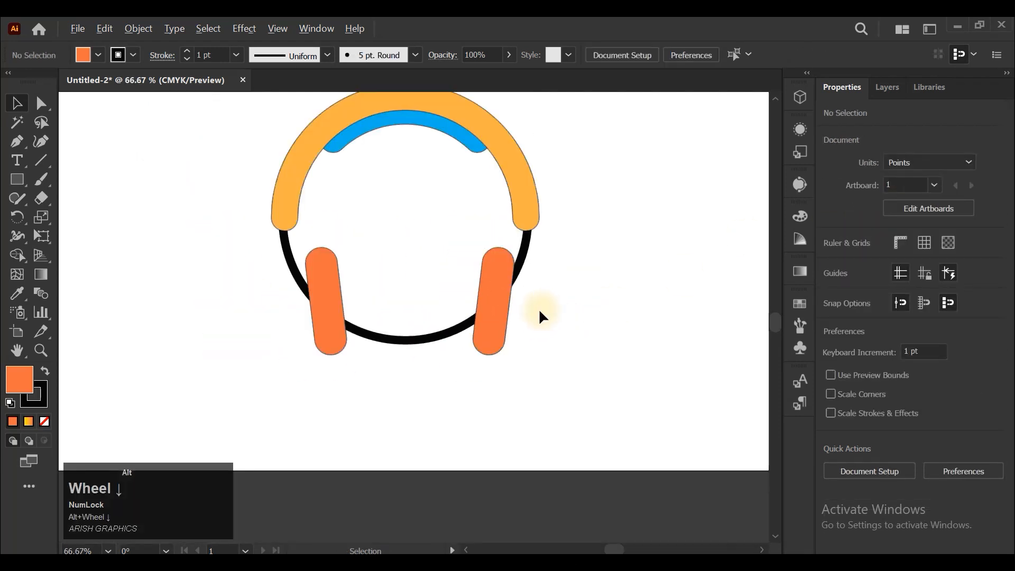
{"action": "left_click_drag", "start_coordinate": [329, 309], "coordinate": [325, 306]}
{"action": "left_click_drag", "start_coordinate": [487, 312], "coordinate": [482, 315]}
{"action": "left_click", "coordinate": [549, 319]}
{"action": "scroll", "coordinate": [487, 319], "scroll_direction": "up", "scroll_amount": 1}
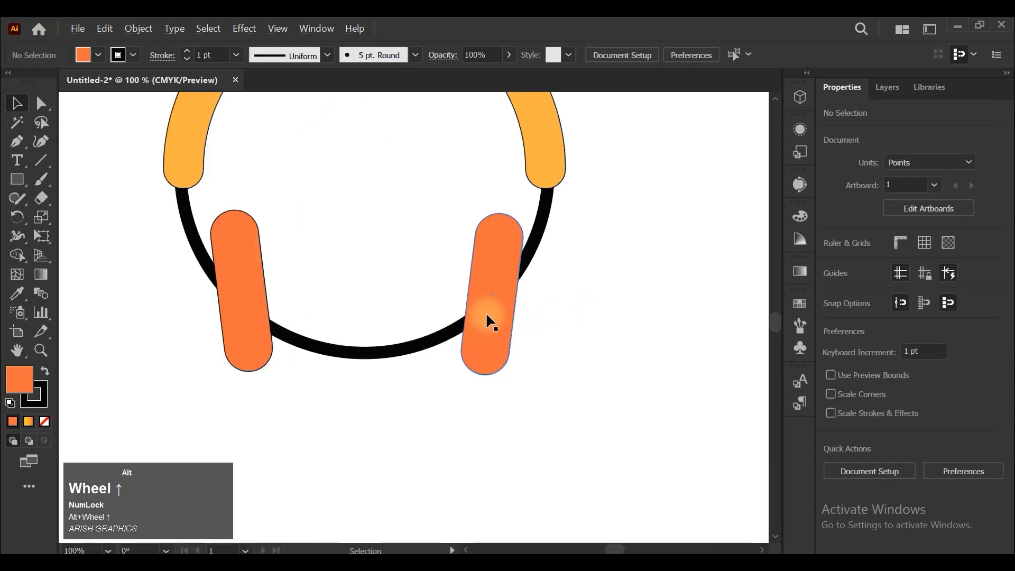
{"action": "scroll", "coordinate": [247, 272], "scroll_direction": "up", "scroll_amount": 1}
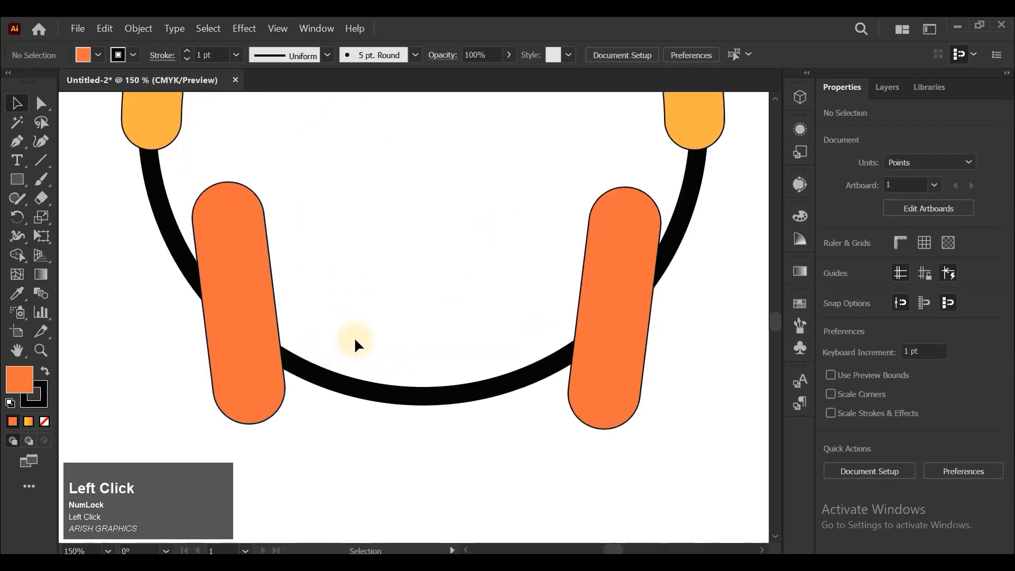
Use Shape Builder to remove the ring's lower section between the two bars and merge the overlaps into the bars
{"action": "left_click_drag", "start_coordinate": [240, 302], "coordinate": [239, 304]}
{"action": "left_click", "coordinate": [18, 255]}
{"action": "left_click_drag", "start_coordinate": [353, 317], "coordinate": [469, 466]}
{"action": "left_click_drag", "start_coordinate": [233, 293], "coordinate": [279, 349]}
{"action": "left_click_drag", "start_coordinate": [584, 285], "coordinate": [580, 354]}
{"action": "scroll", "coordinate": [437, 344], "scroll_direction": "down", "scroll_amount": 1}
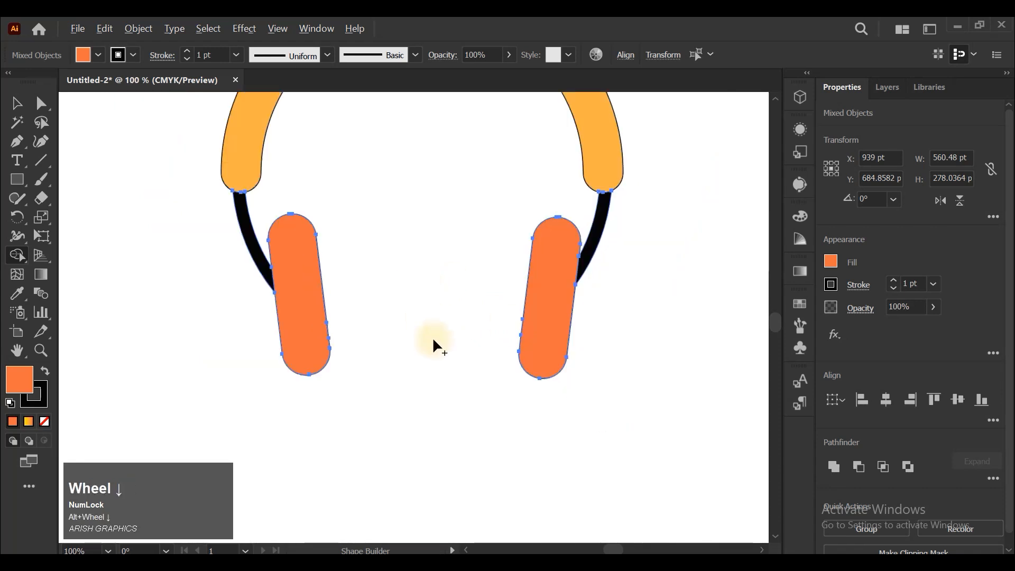
{"action": "left_click", "coordinate": [453, 378], "text": "ctrl"}
{"action": "left_click", "coordinate": [301, 273]}
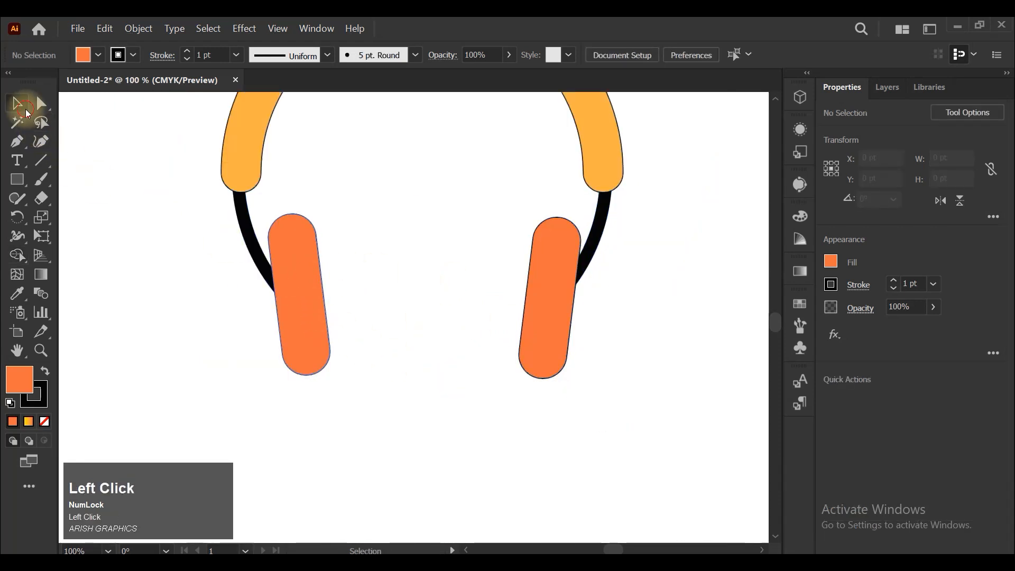
{"action": "left_click", "coordinate": [17, 103]}
{"action": "left_click_drag", "start_coordinate": [305, 262], "coordinate": [357, 262]}
{"action": "key", "text": "ctrl+z"}
{"action": "left_click", "coordinate": [328, 284]}
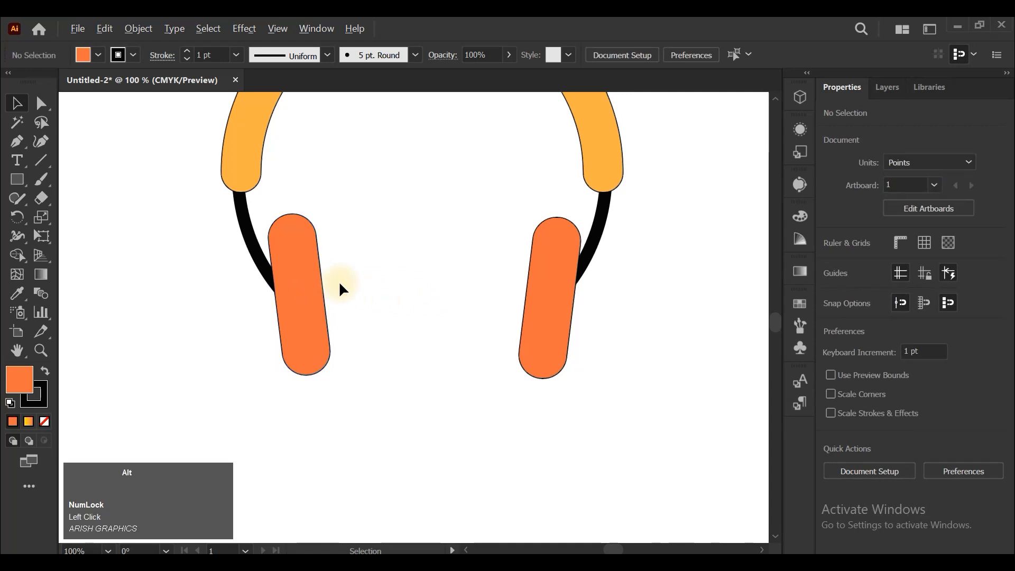
Draw an upright orange ellipse over the left bar
{"action": "scroll", "coordinate": [210, 207], "scroll_direction": "down", "scroll_amount": 1}
{"action": "left_click_drag", "start_coordinate": [18, 186], "coordinate": [91, 217]}
{"action": "left_click_drag", "start_coordinate": [343, 250], "coordinate": [272, 311]}
{"action": "left_click", "coordinate": [17, 103]}
{"action": "left_click", "coordinate": [237, 202], "text": "shift"}
{"action": "left_click", "coordinate": [312, 228]}
{"action": "left_click", "coordinate": [243, 257]}
Resize the ellipse to about 165 pt wide and center it over the left bar
{"action": "left_click_drag", "start_coordinate": [288, 260], "coordinate": [280, 260]}
{"action": "left_click_drag", "start_coordinate": [240, 308], "coordinate": [247, 327]}
{"action": "left_click", "coordinate": [233, 186], "text": "shift"}
{"action": "left_click", "coordinate": [299, 357]}
{"action": "left_click_drag", "start_coordinate": [273, 253], "coordinate": [249, 281]}
Split the ellipse along the left bar with Shape Builder and delete its inner part, keeping the outer half
{"action": "left_click", "coordinate": [238, 200], "text": "shift"}
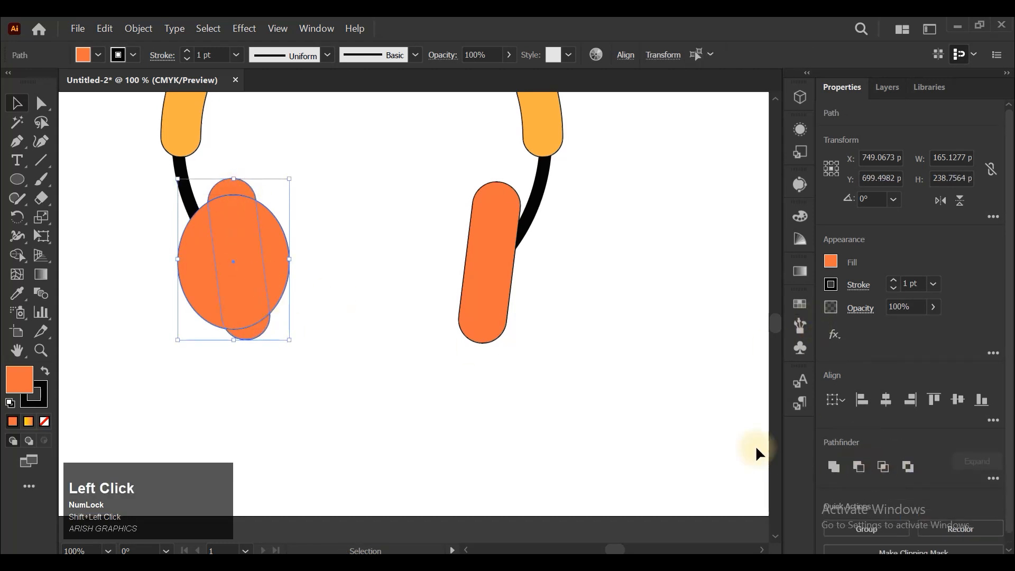
{"action": "left_click", "coordinate": [21, 255]}
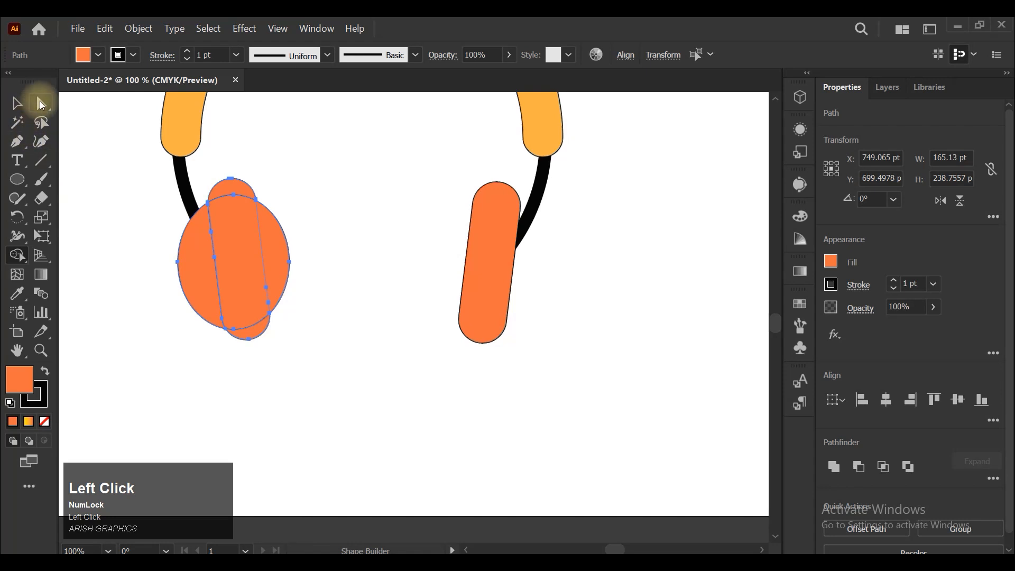
{"action": "left_click", "coordinate": [165, 327]}
{"action": "left_click", "coordinate": [18, 103]}
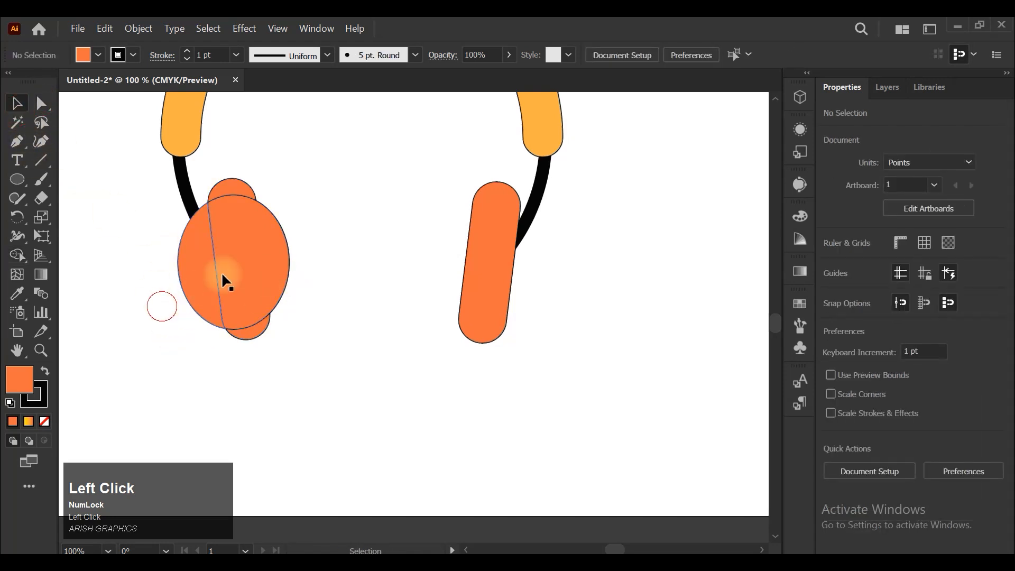
{"action": "left_click_drag", "start_coordinate": [260, 256], "coordinate": [358, 251]}
{"action": "key", "text": "Delete"}
{"action": "left_click", "coordinate": [288, 393]}
Copy the half-ellipse to the right bar, flip it horizontally and align it against the bar's outer edge
{"action": "left_click_drag", "start_coordinate": [195, 272], "coordinate": [503, 276]}
{"action": "left_click", "coordinate": [941, 203]}
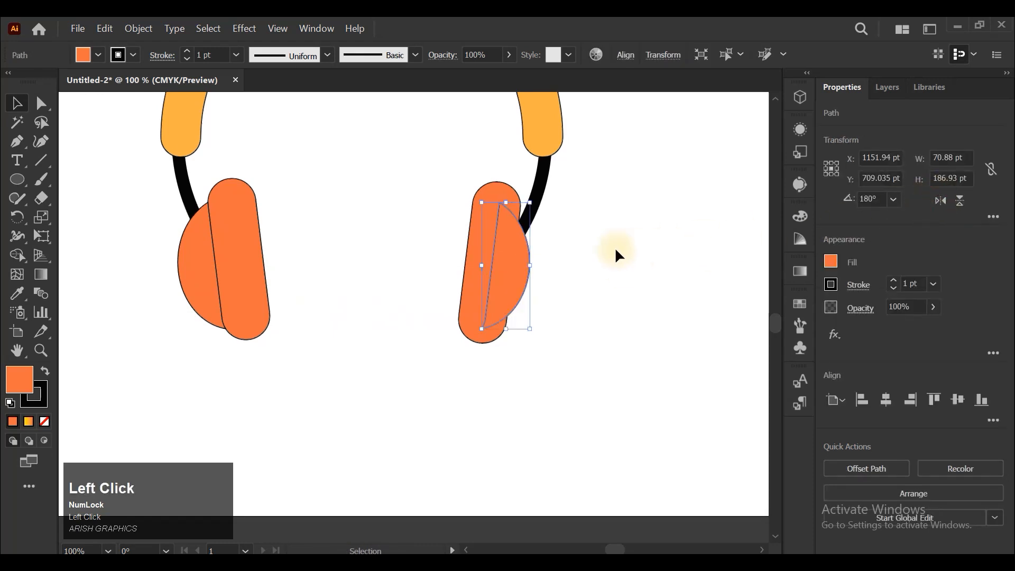
{"action": "scroll", "coordinate": [571, 249], "scroll_direction": "up", "scroll_amount": 2}
{"action": "left_click", "coordinate": [560, 260]}
{"action": "scroll", "coordinate": [451, 270], "scroll_direction": "up", "scroll_amount": 1}
{"action": "left_click_drag", "start_coordinate": [452, 270], "coordinate": [515, 276]}
{"action": "scroll", "coordinate": [491, 252], "scroll_direction": "up", "scroll_amount": 1}
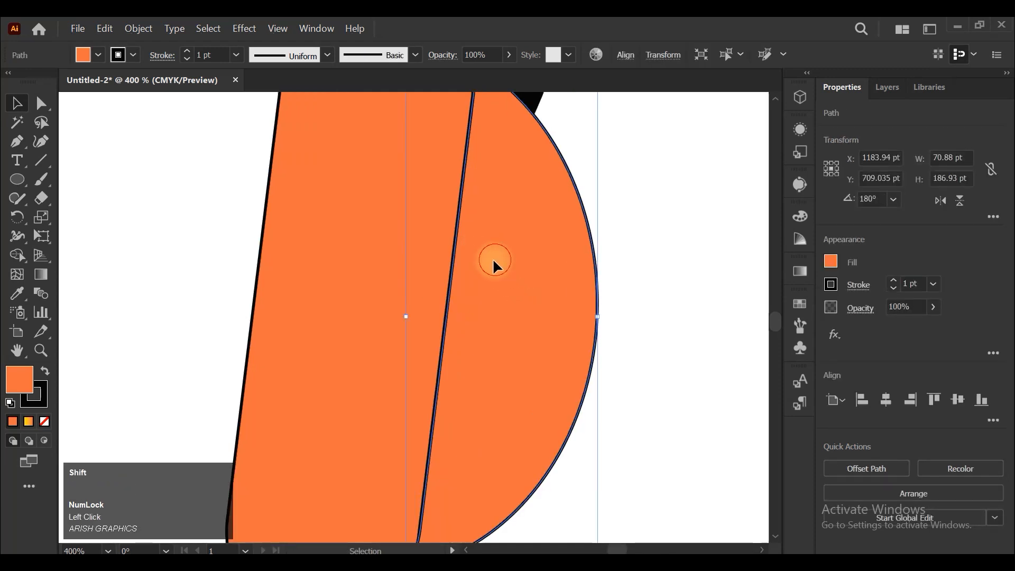
Try to adjust the overlap between the right bar and its half-ellipse with Shape Builder
{"action": "scroll", "coordinate": [490, 261], "scroll_direction": "down", "scroll_amount": 3}
{"action": "left_click", "coordinate": [525, 276]}
{"action": "left_click", "coordinate": [461, 254], "text": "shift"}
{"action": "left_click", "coordinate": [480, 307], "text": "shift"}
{"action": "left_click", "coordinate": [16, 255]}
{"action": "left_click", "coordinate": [490, 316]}
{"action": "left_click", "coordinate": [17, 104]}
Delete the right bar, its half-ellipse and the small leftover fragment
{"action": "left_click", "coordinate": [450, 285]}
{"action": "left_click", "coordinate": [493, 291], "text": "shift"}
{"action": "key", "text": "Delete"}
{"action": "left_click_drag", "start_coordinate": [484, 351], "coordinate": [404, 294]}
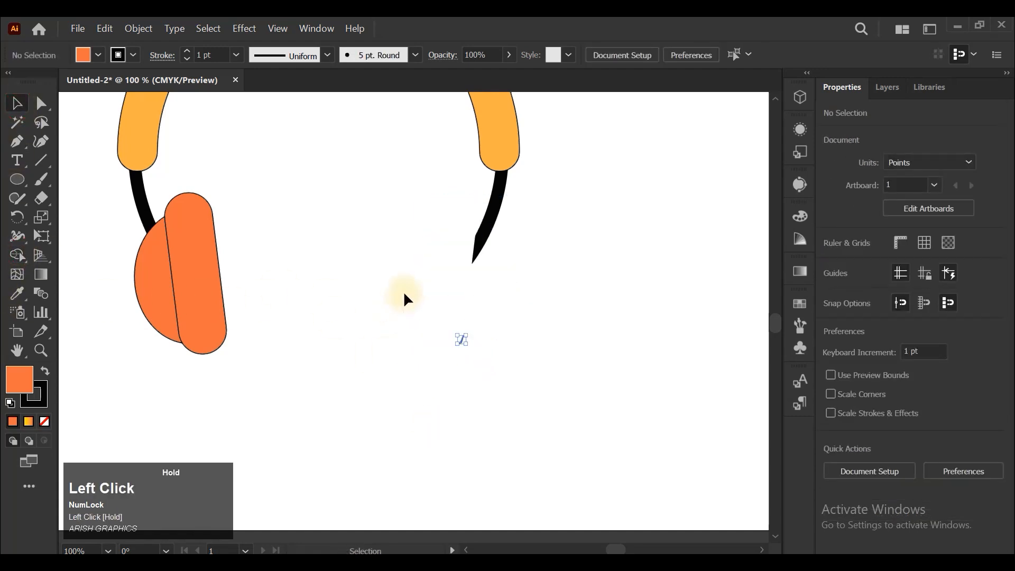
{"action": "key", "text": "Delete"}
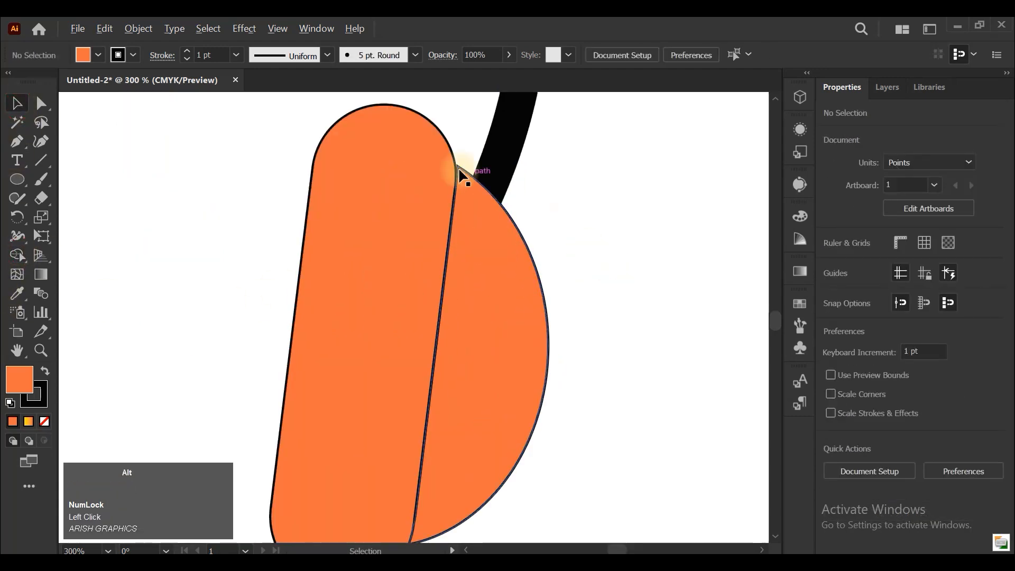
Try to adjust the orange headband's fill color with the CMYK sliders
{"action": "scroll", "coordinate": [546, 208], "scroll_direction": "down", "scroll_amount": 5}
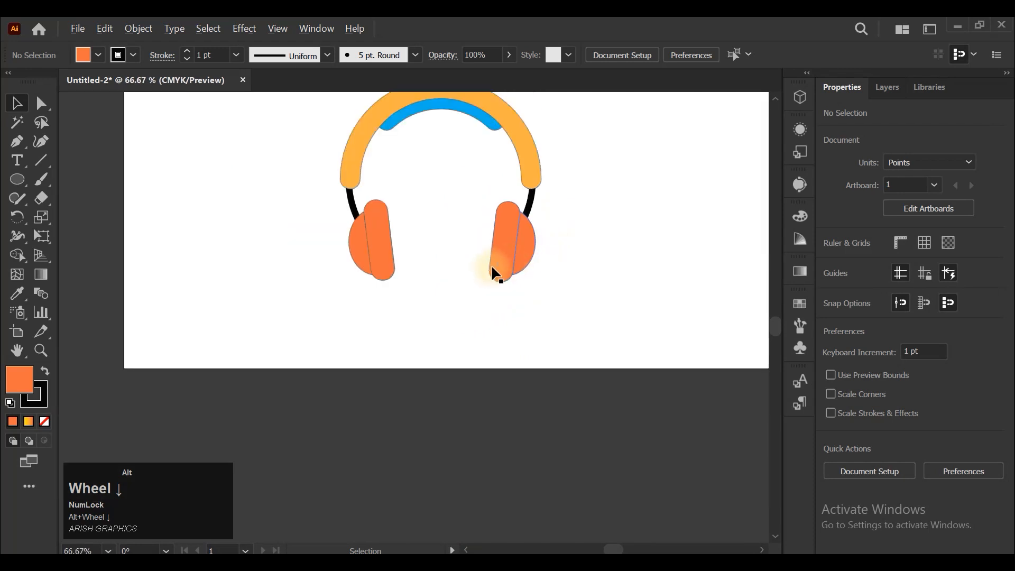
{"action": "scroll", "coordinate": [492, 272], "scroll_direction": "up", "scroll_amount": 2}
{"action": "scroll", "coordinate": [491, 274], "scroll_direction": "up", "scroll_amount": 1}
{"action": "left_click", "coordinate": [612, 275]}
{"action": "left_click_drag", "start_coordinate": [456, 217], "coordinate": [520, 259]}
{"action": "left_click", "coordinate": [561, 205]}
{"action": "left_click", "coordinate": [832, 262]}
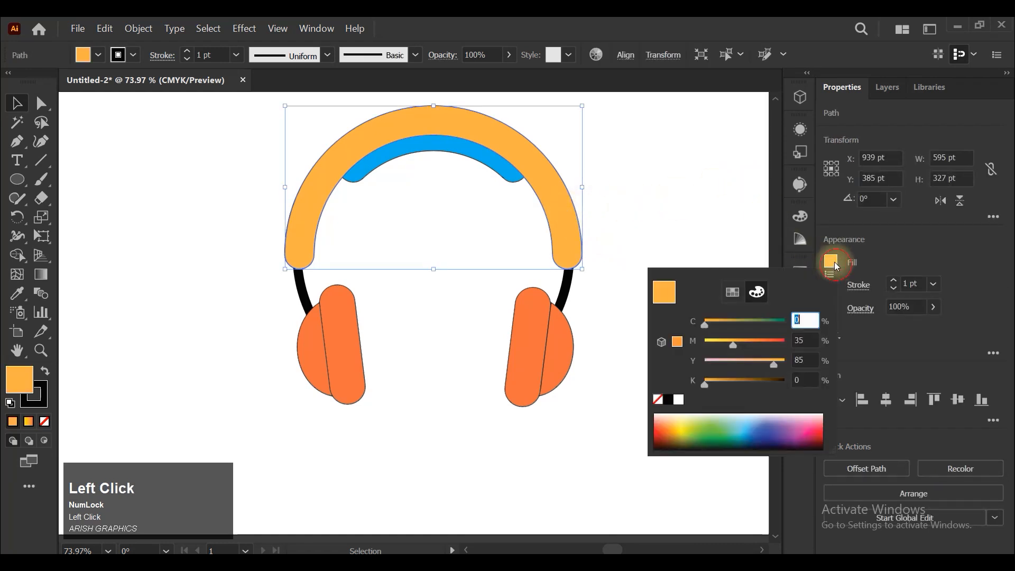
{"action": "left_click_drag", "start_coordinate": [771, 342], "coordinate": [734, 346]}
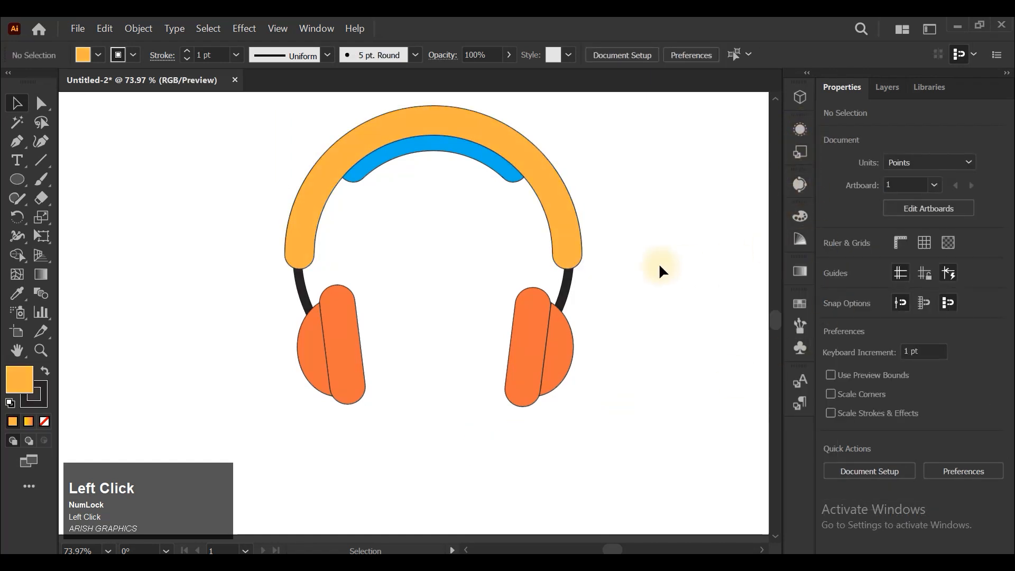
Switch the color sliders to HSB and fill the headband with yellow, hue about 45°, saturation 100%, brightness 100%
{"action": "left_click", "coordinate": [547, 181]}
{"action": "left_click", "coordinate": [830, 261]}
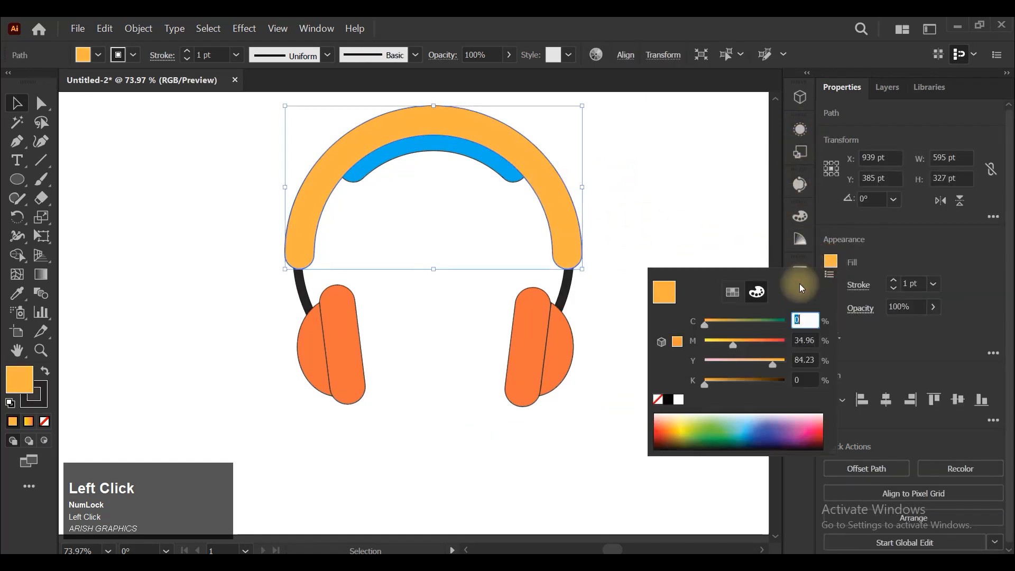
{"action": "left_click", "coordinate": [799, 282]}
{"action": "left_click", "coordinate": [871, 304]}
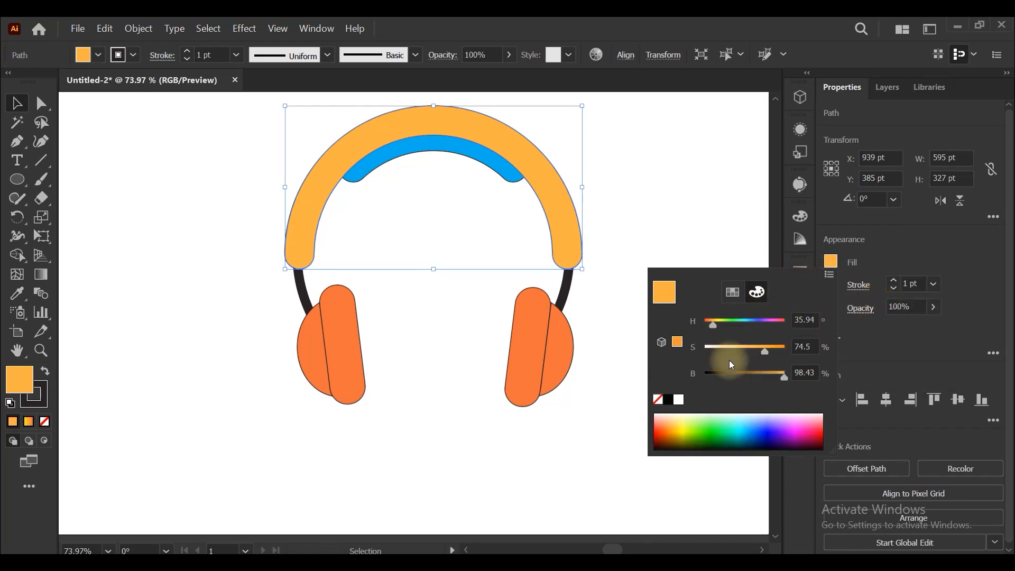
{"action": "left_click_drag", "start_coordinate": [768, 353], "coordinate": [804, 378]}
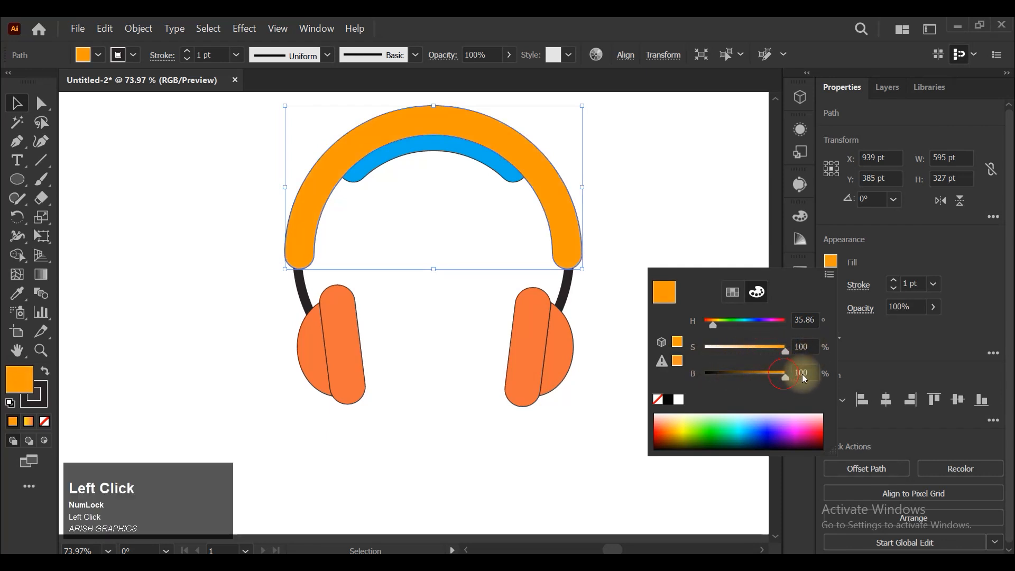
{"action": "left_click_drag", "start_coordinate": [713, 327], "coordinate": [714, 327]}
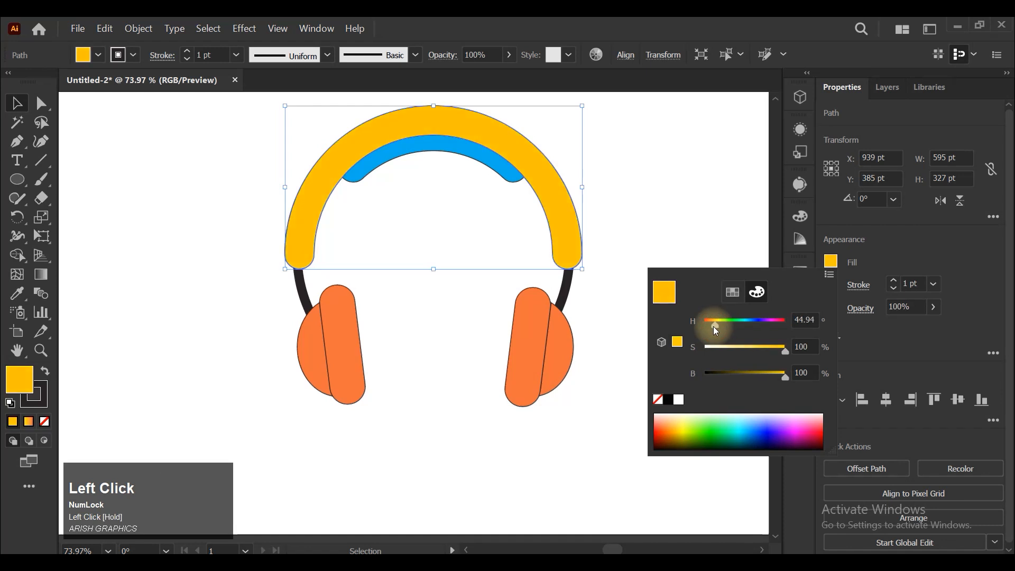
{"action": "left_click", "coordinate": [627, 268]}
{"action": "left_click", "coordinate": [651, 207]}
Remove the stroke from the yellow headband
{"action": "left_click_drag", "start_coordinate": [555, 158], "coordinate": [584, 245]}
{"action": "left_click", "coordinate": [582, 239]}
{"action": "left_click", "coordinate": [830, 286]}
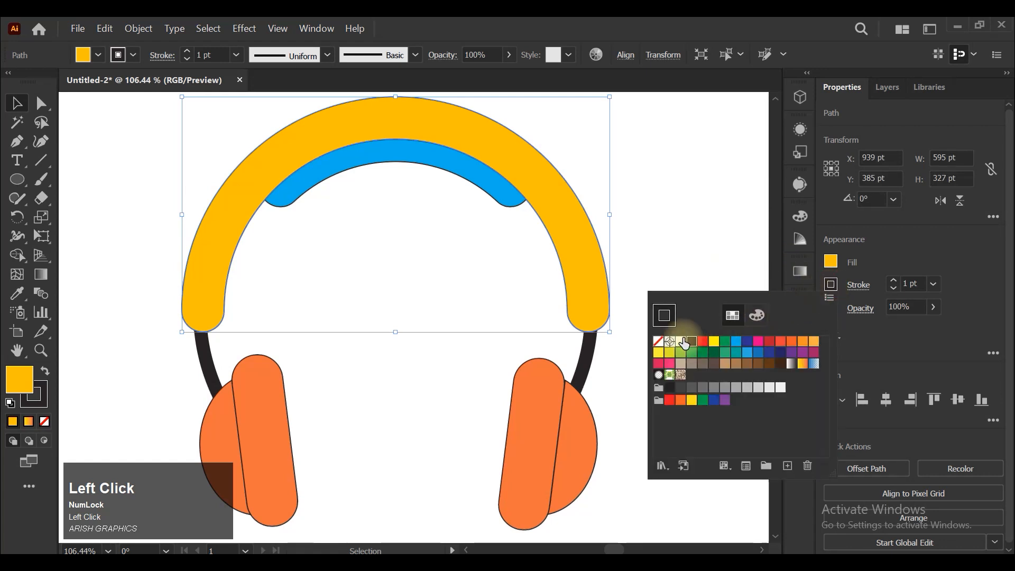
{"action": "left_click", "coordinate": [658, 342]}
{"action": "left_click", "coordinate": [673, 235]}
{"action": "left_click", "coordinate": [628, 345]}
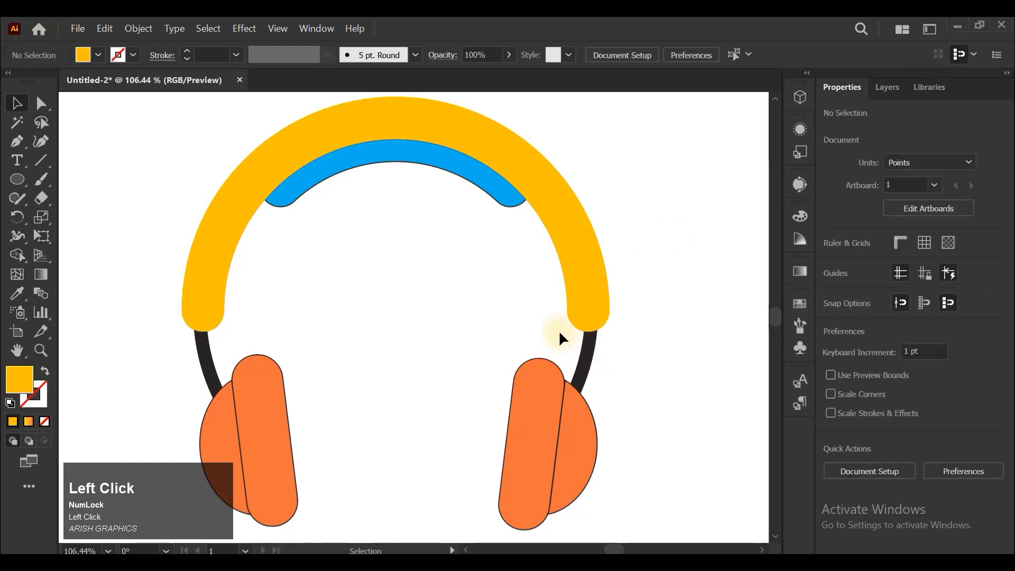
Remove the stroke from the blue cushion under the headband
{"action": "left_click", "coordinate": [417, 160]}
{"action": "left_click", "coordinate": [830, 286]}
{"action": "left_click", "coordinate": [659, 341]}
{"action": "left_click", "coordinate": [668, 233]}
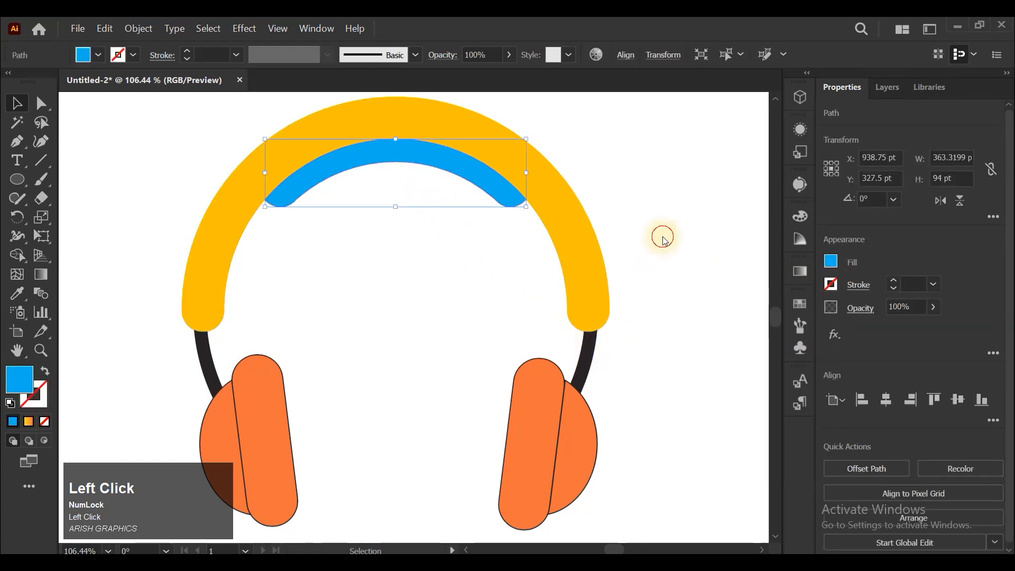
{"action": "left_click", "coordinate": [669, 233]}
Remove the stroke from the rounded bar of the left ear cup
{"action": "scroll", "coordinate": [624, 206], "scroll_direction": "down", "scroll_amount": 2}
{"action": "scroll", "coordinate": [475, 295], "scroll_direction": "up", "scroll_amount": 3}
{"action": "left_click", "coordinate": [438, 313]}
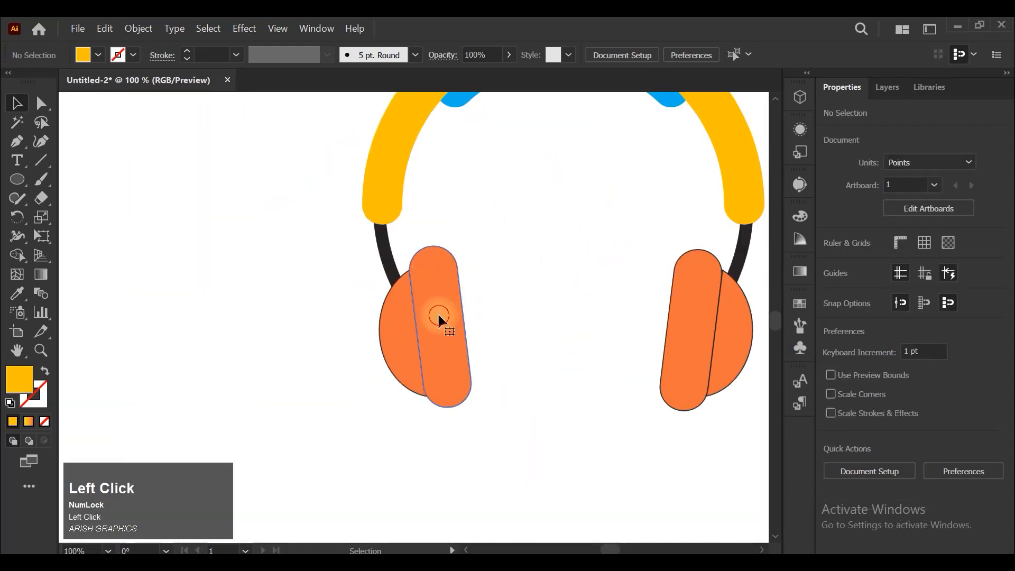
{"action": "left_click", "coordinate": [397, 331]}
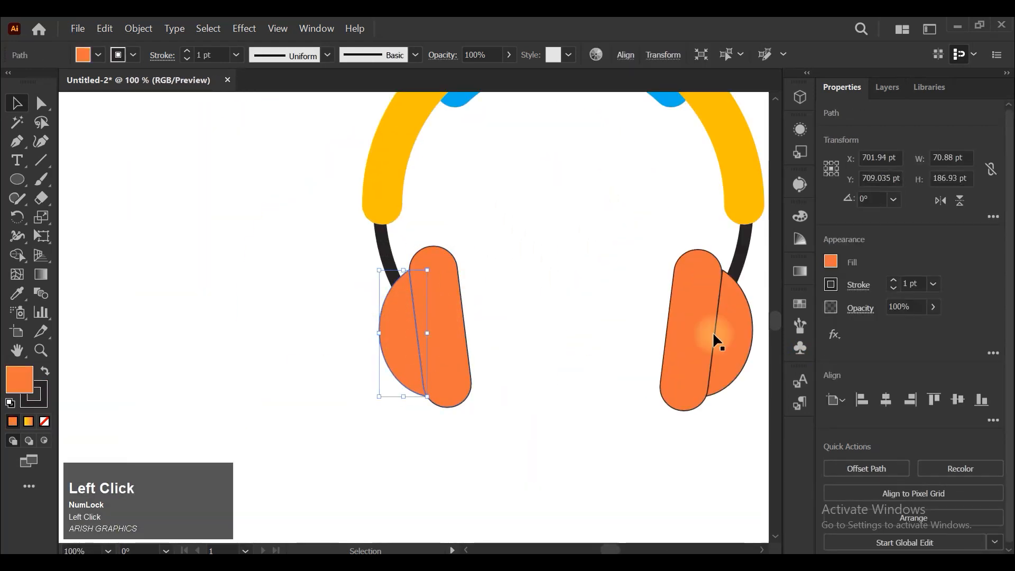
{"action": "scroll", "coordinate": [564, 310], "scroll_direction": "up", "scroll_amount": 2}
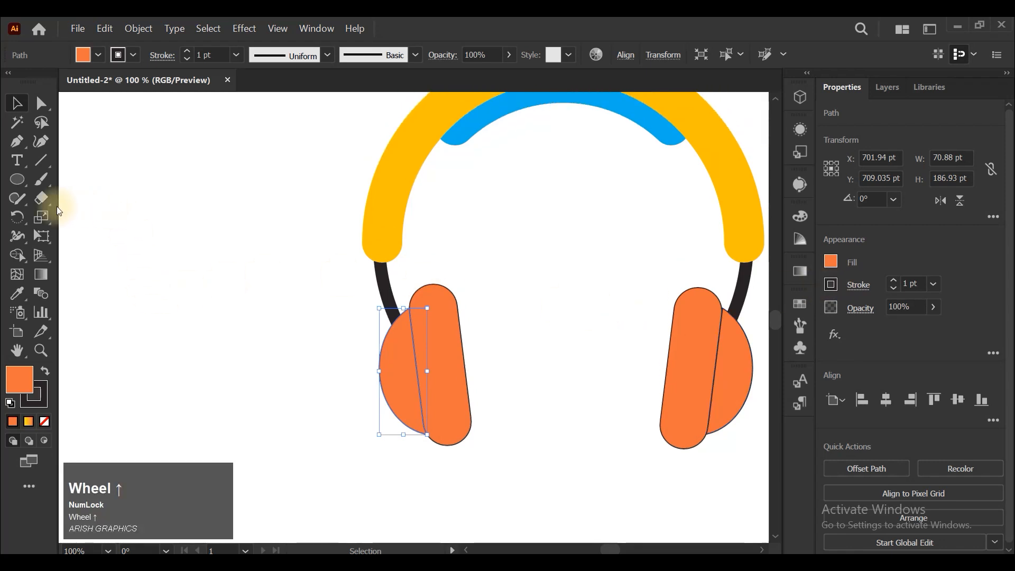
{"action": "left_click", "coordinate": [452, 338]}
{"action": "left_click", "coordinate": [830, 284]}
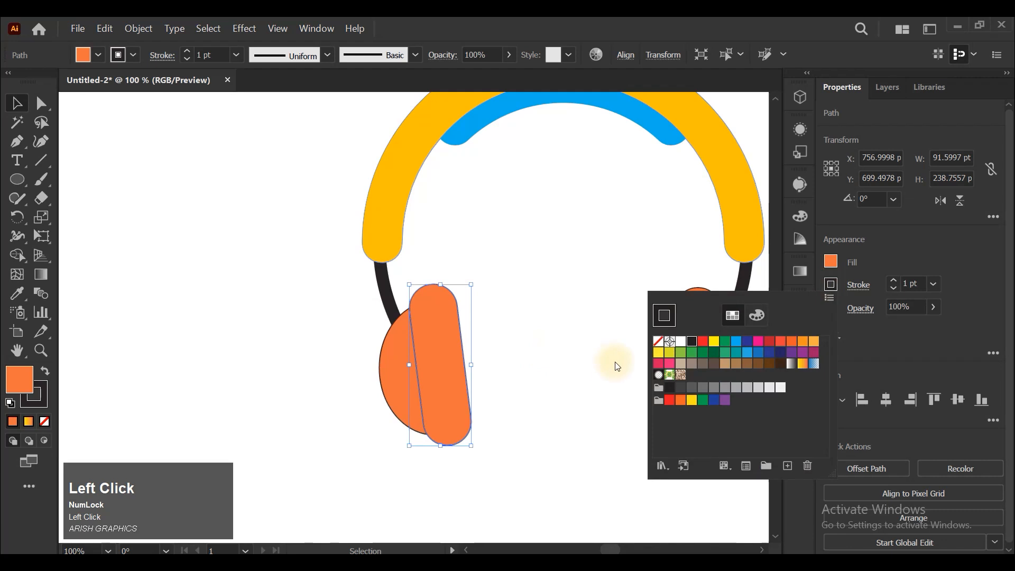
{"action": "left_click", "coordinate": [658, 343]}
{"action": "left_click", "coordinate": [537, 434]}
Fill the left ear cup's rounded bar with red, hue 0°, saturation 100%, brightness 100%
{"action": "left_click", "coordinate": [442, 390]}
{"action": "left_click", "coordinate": [800, 217]}
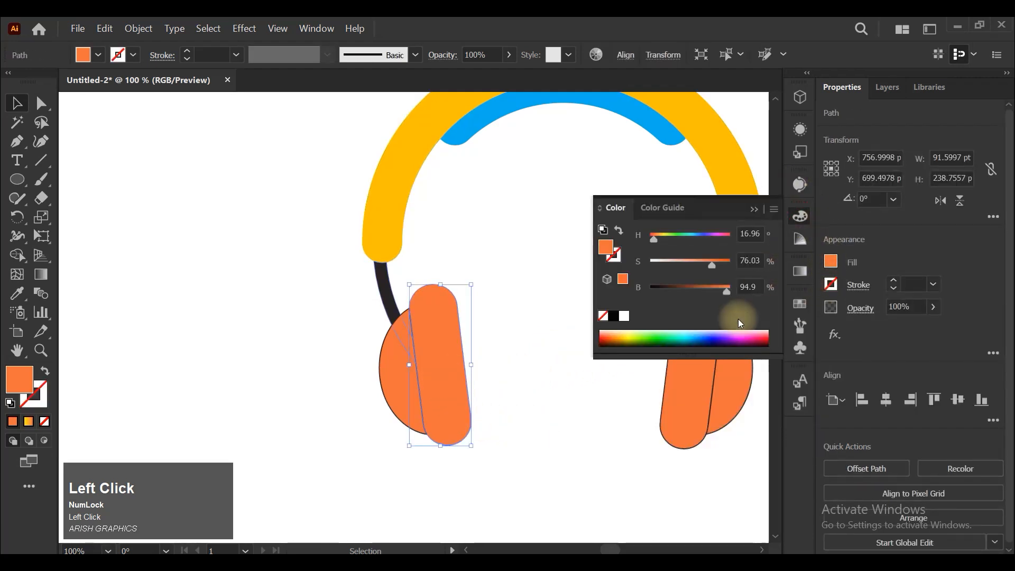
{"action": "left_click_drag", "start_coordinate": [709, 263], "coordinate": [756, 258]}
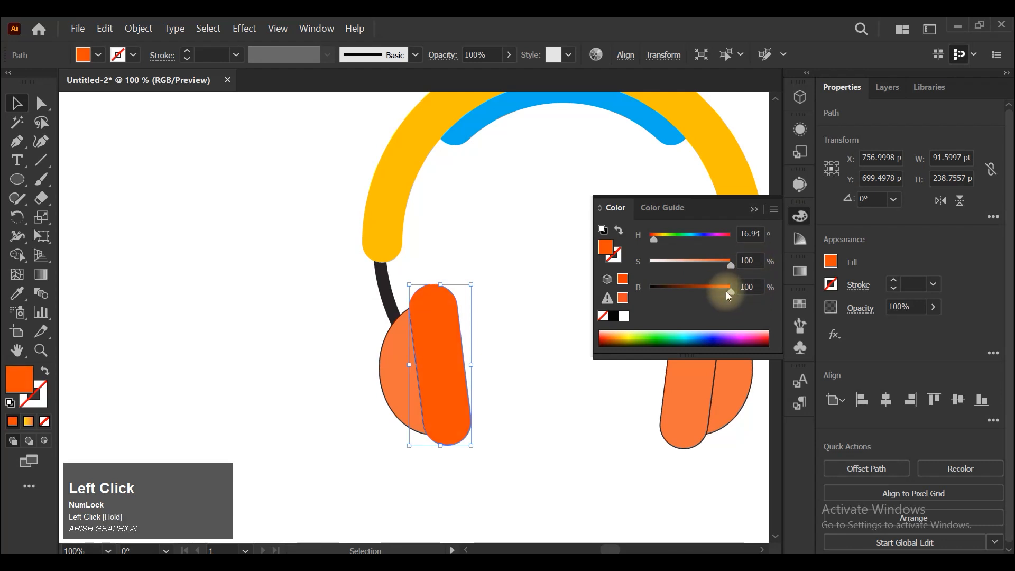
{"action": "left_click_drag", "start_coordinate": [654, 236], "coordinate": [641, 231]}
{"action": "left_click", "coordinate": [504, 360]}
Start an Inner Glow effect on the red bar with a white glow color and 33 pt blur
{"action": "left_click", "coordinate": [442, 356]}
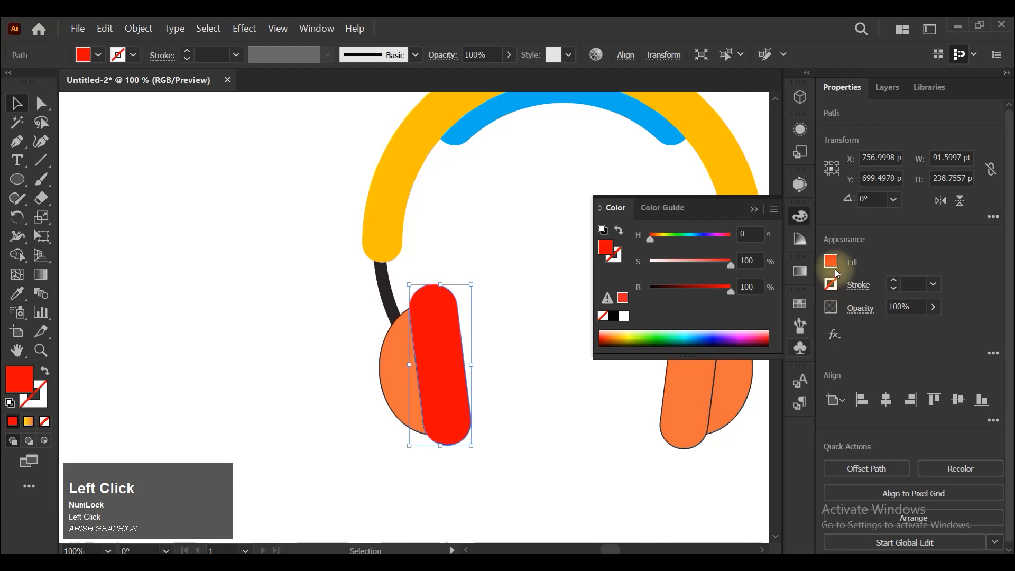
{"action": "left_click", "coordinate": [801, 129]}
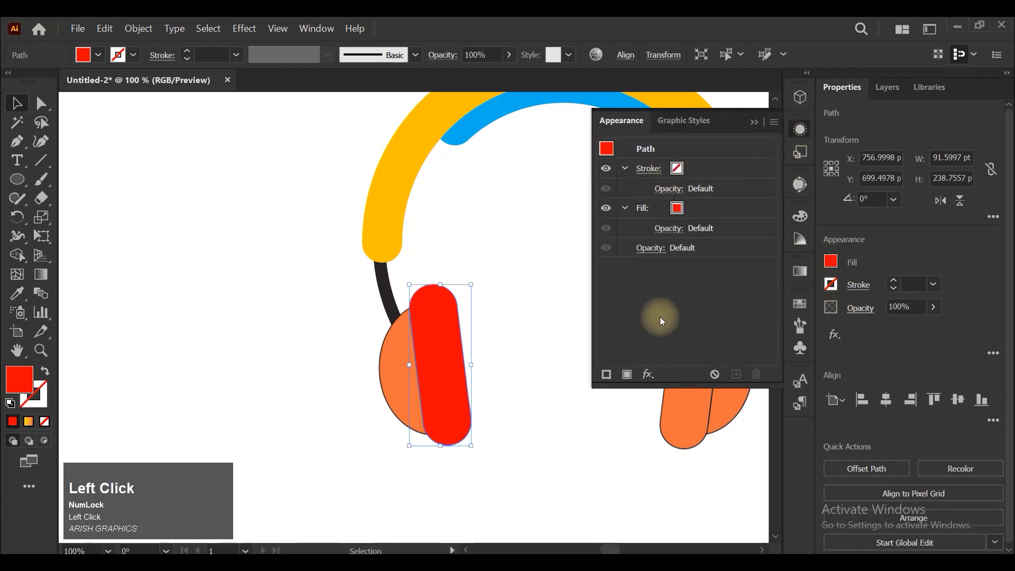
{"action": "left_click", "coordinate": [646, 375]}
{"action": "mouse_move", "coordinate": [703, 174]}
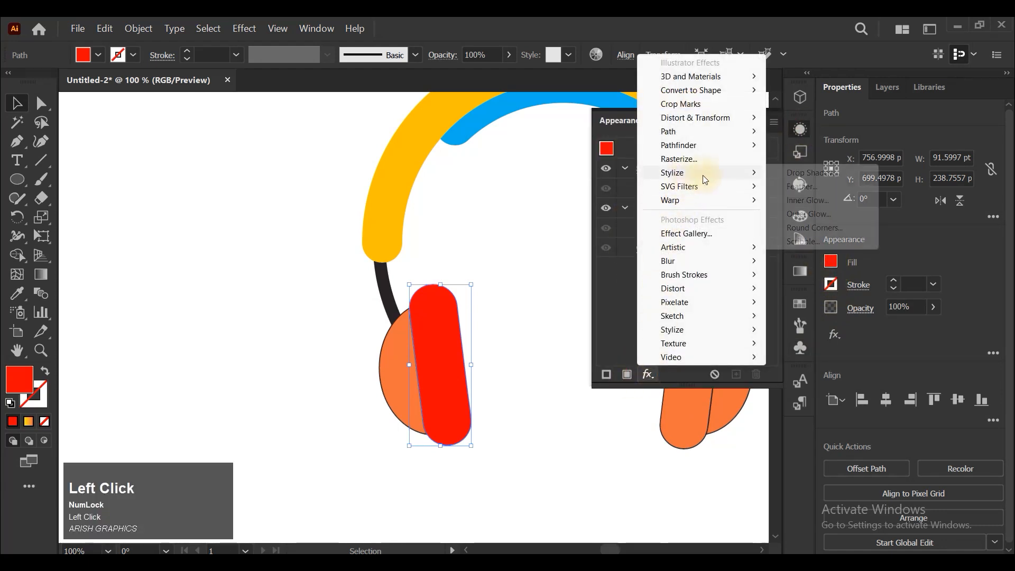
{"action": "left_click", "coordinate": [807, 201]}
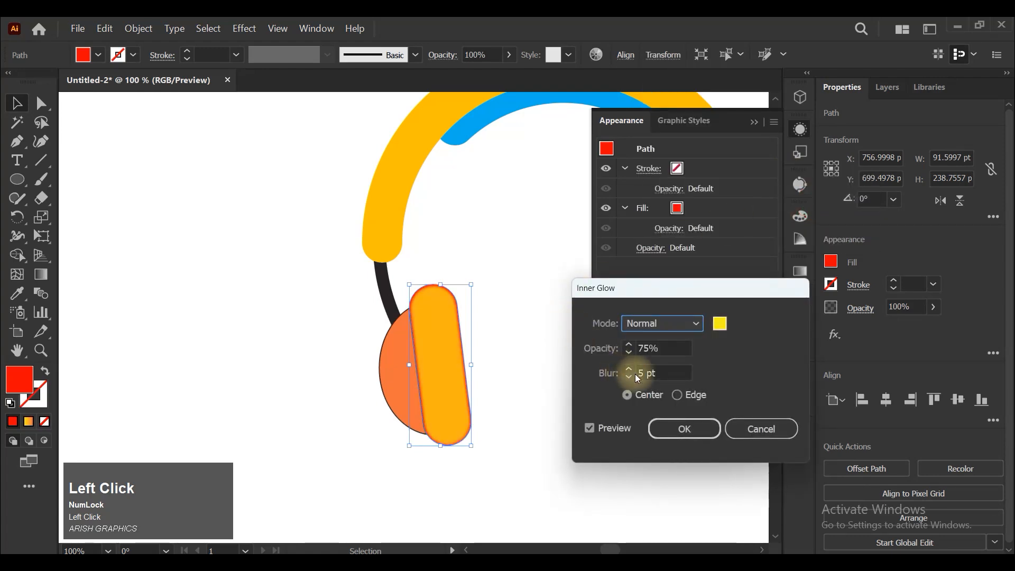
{"action": "left_click", "coordinate": [720, 324]}
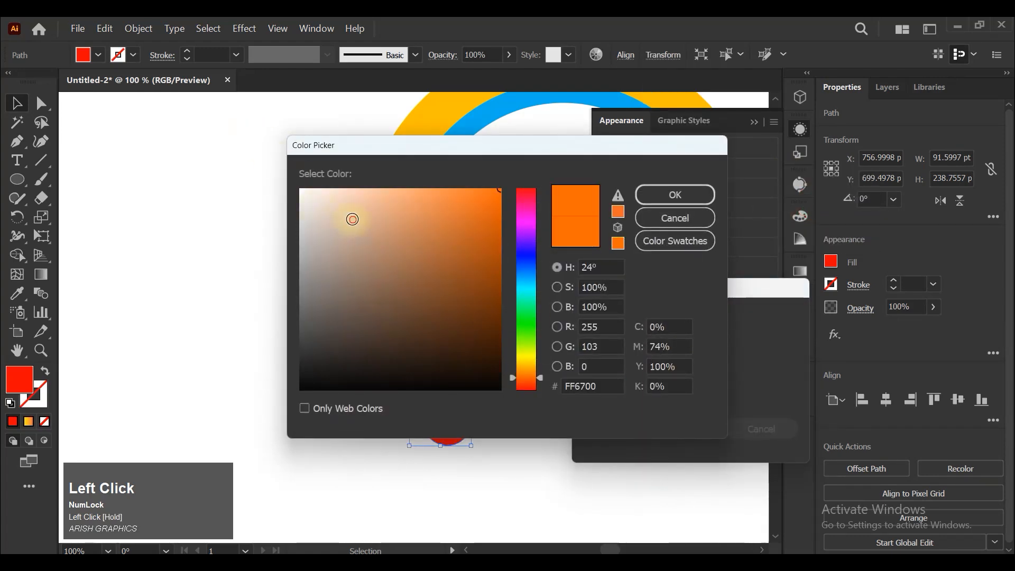
{"action": "left_click_drag", "start_coordinate": [351, 220], "coordinate": [268, 168]}
{"action": "left_click", "coordinate": [676, 194]}
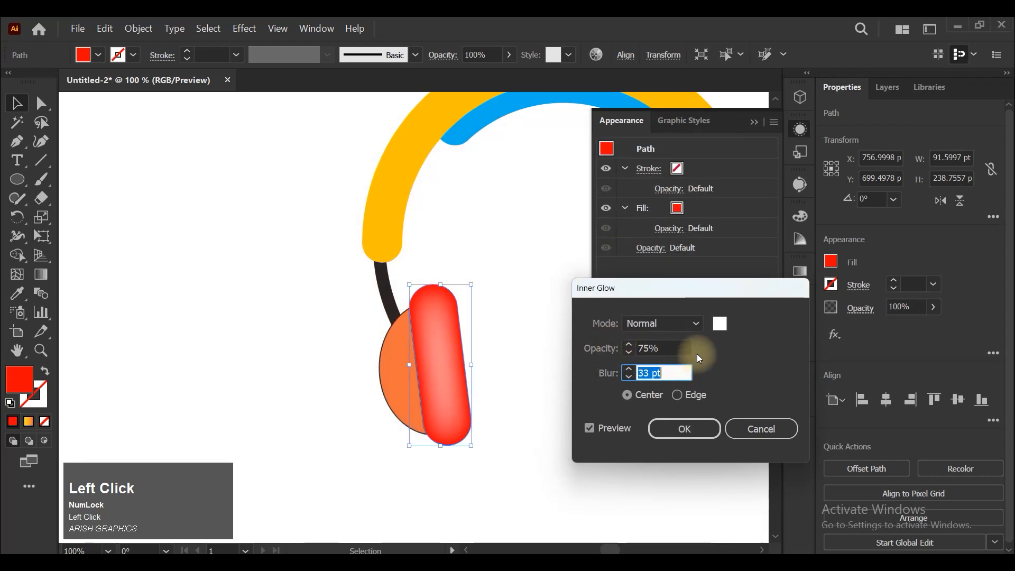
Set the inner glow's opacity to 57% and its mode to Screen, and apply the effect
{"action": "left_click", "coordinate": [663, 348]}
{"action": "type", "text": "40"}
{"action": "key", "text": "Tab"}
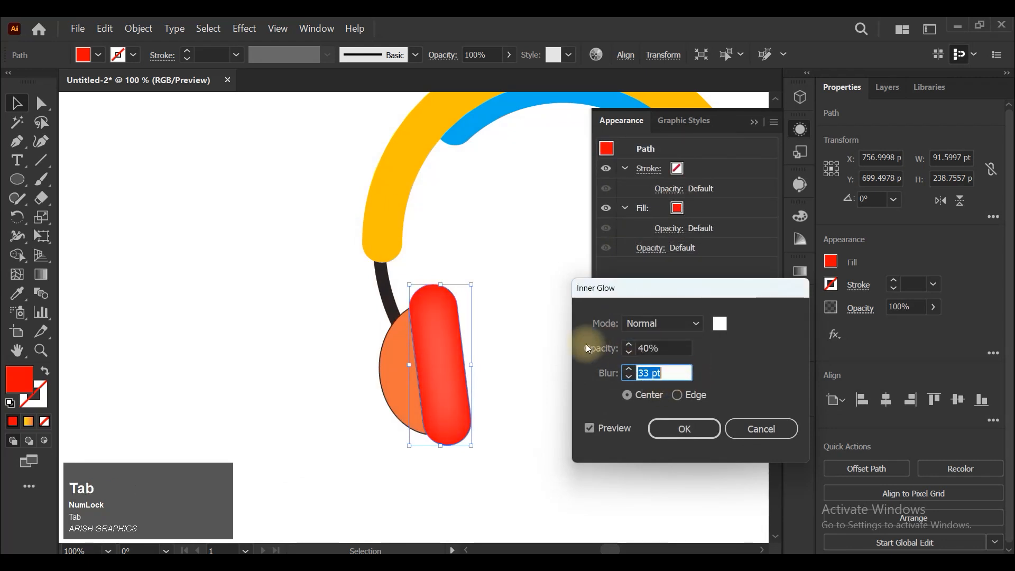
{"action": "left_click", "coordinate": [672, 342]}
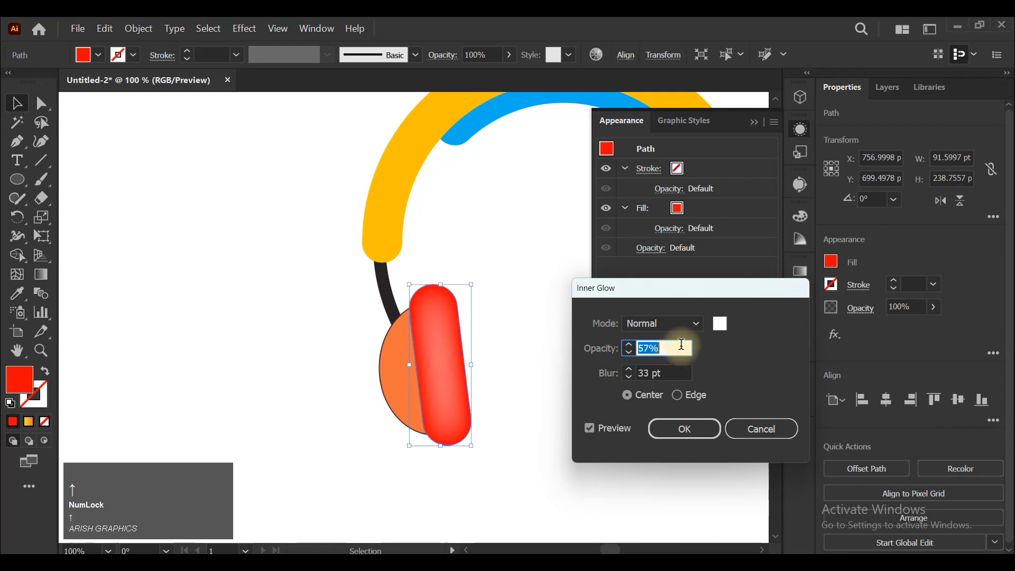
{"action": "left_click", "coordinate": [656, 323]}
{"action": "left_click", "coordinate": [661, 69]}
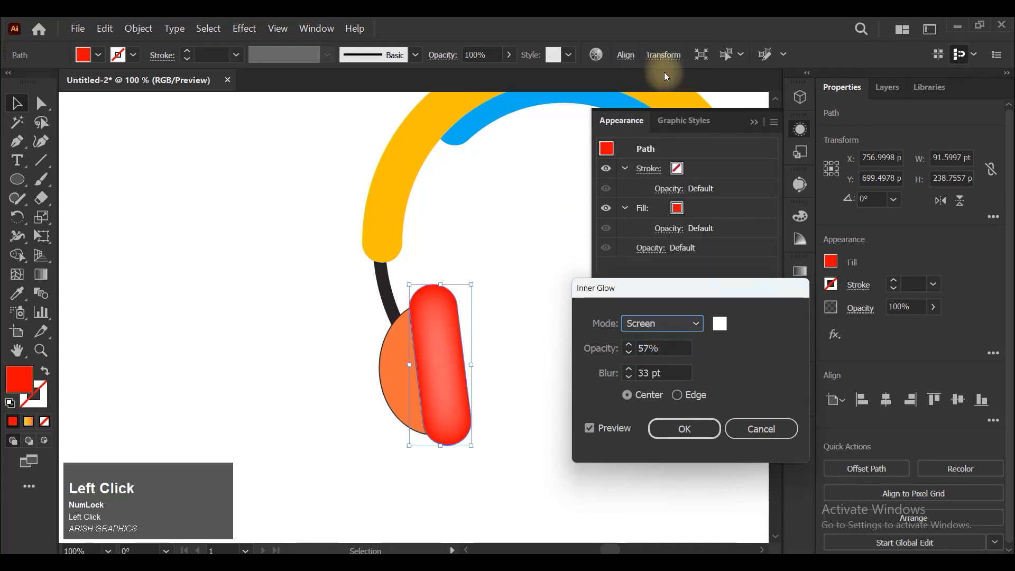
{"action": "left_click", "coordinate": [685, 429]}
{"action": "left_click", "coordinate": [539, 444]}
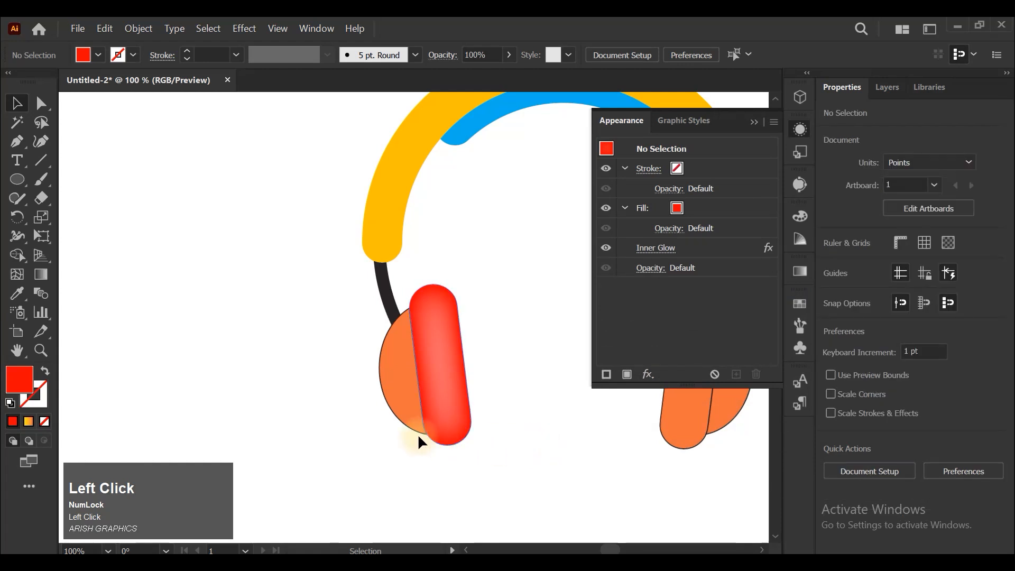
Save the glowing red look of the left bar as a new graphic style
{"action": "scroll", "coordinate": [257, 338], "scroll_direction": "down", "scroll_amount": 3}
{"action": "scroll", "coordinate": [431, 368], "scroll_direction": "up", "scroll_amount": 2}
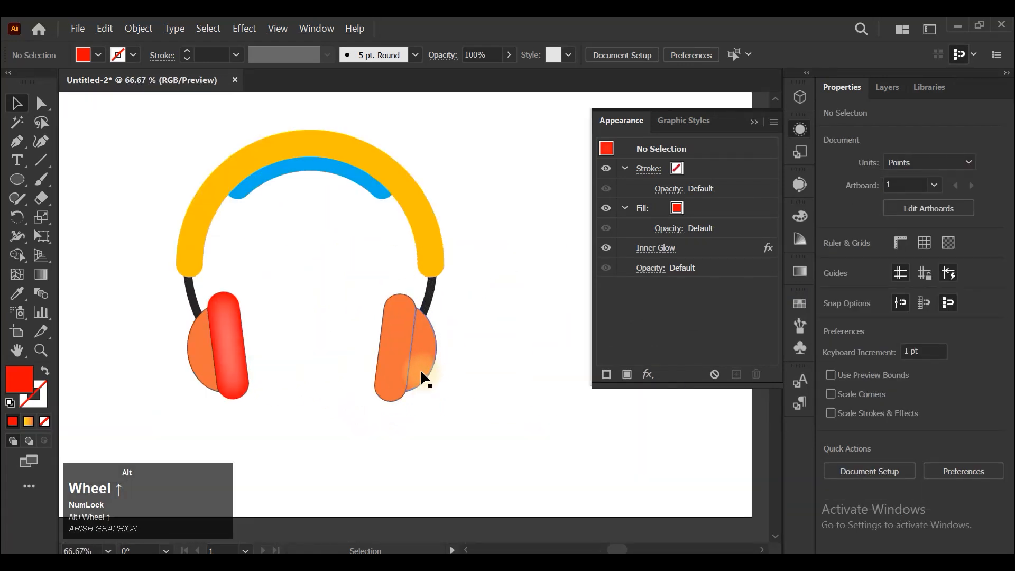
{"action": "left_click", "coordinate": [402, 351]}
{"action": "left_click", "coordinate": [242, 333]}
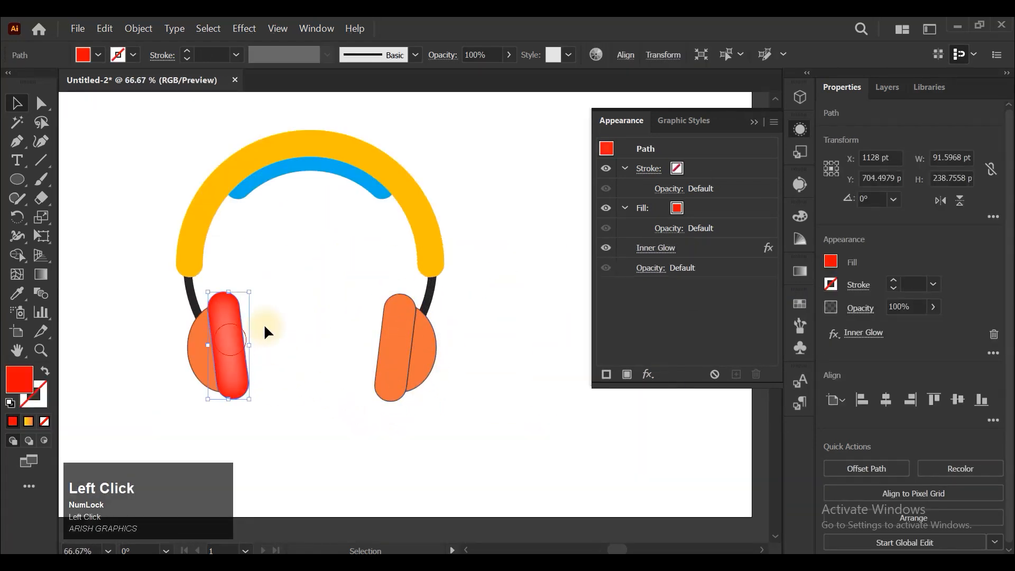
{"action": "left_click", "coordinate": [674, 124]}
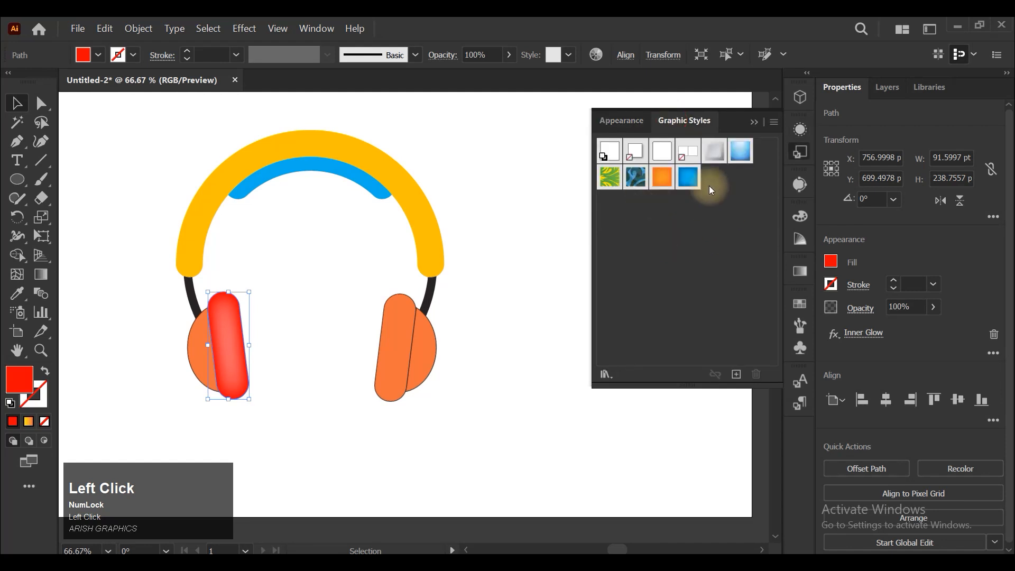
{"action": "left_click", "coordinate": [735, 376]}
Apply the new red graphic style to the right ear cup's rounded bar
{"action": "left_click", "coordinate": [398, 335]}
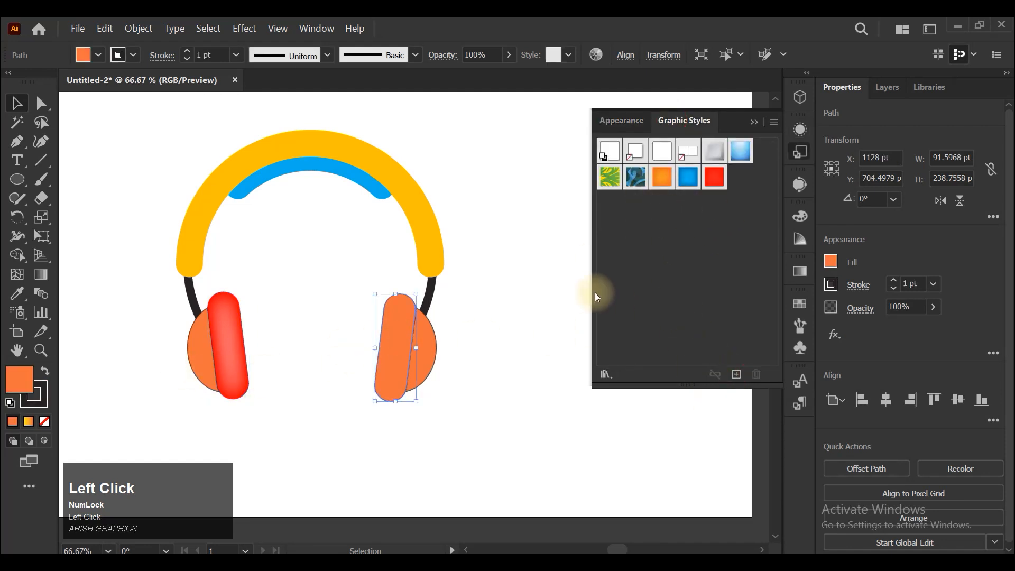
{"action": "left_click", "coordinate": [714, 177]}
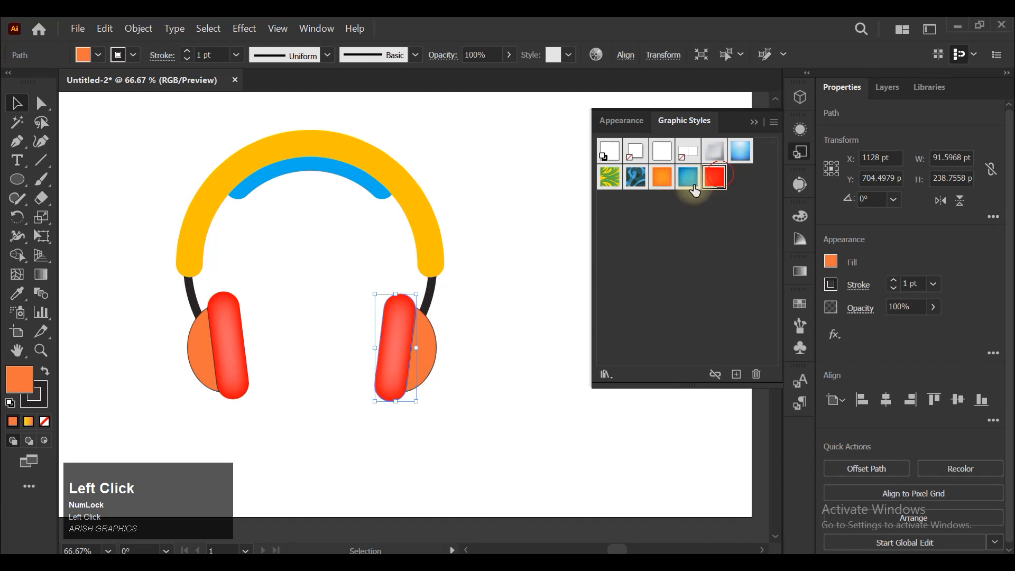
{"action": "left_click", "coordinate": [462, 378]}
Apply the orange glow graphic style to the right and left half-ellipses of the ear cups
{"action": "left_click", "coordinate": [434, 370]}
{"action": "left_click", "coordinate": [662, 177]}
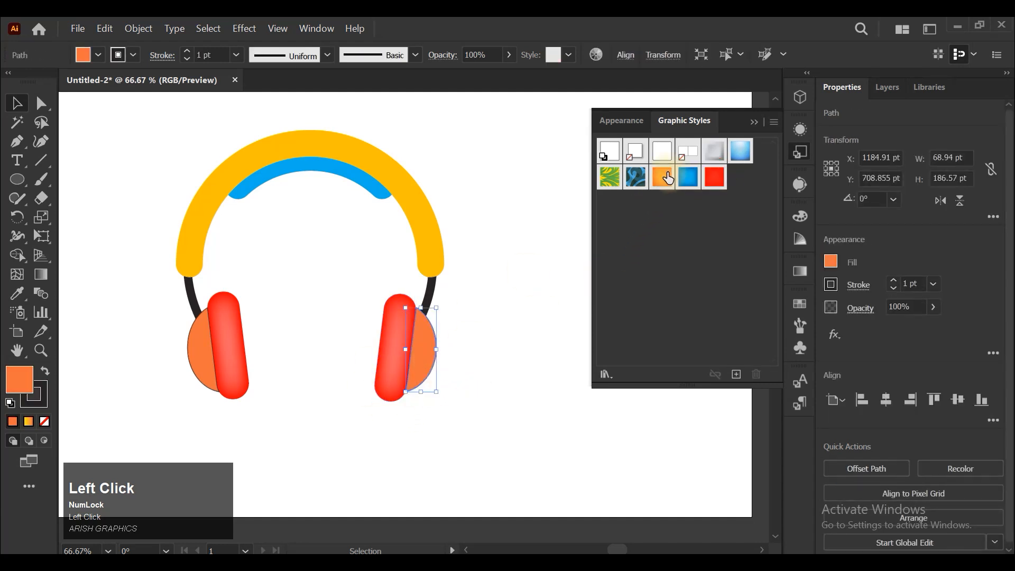
{"action": "left_click", "coordinate": [348, 385]}
{"action": "left_click", "coordinate": [212, 349]}
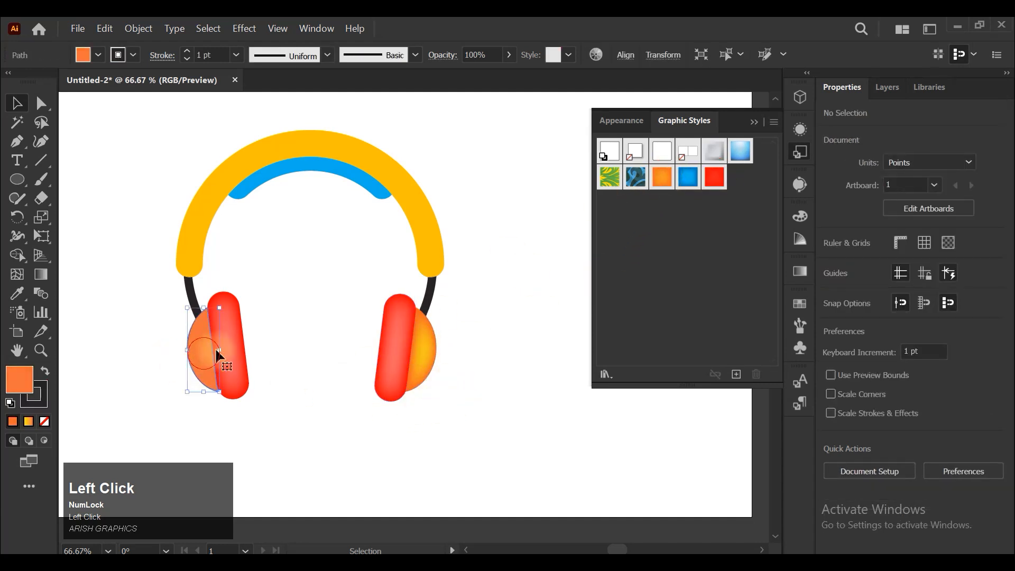
{"action": "left_click", "coordinate": [662, 178]}
{"action": "left_click", "coordinate": [296, 415]}
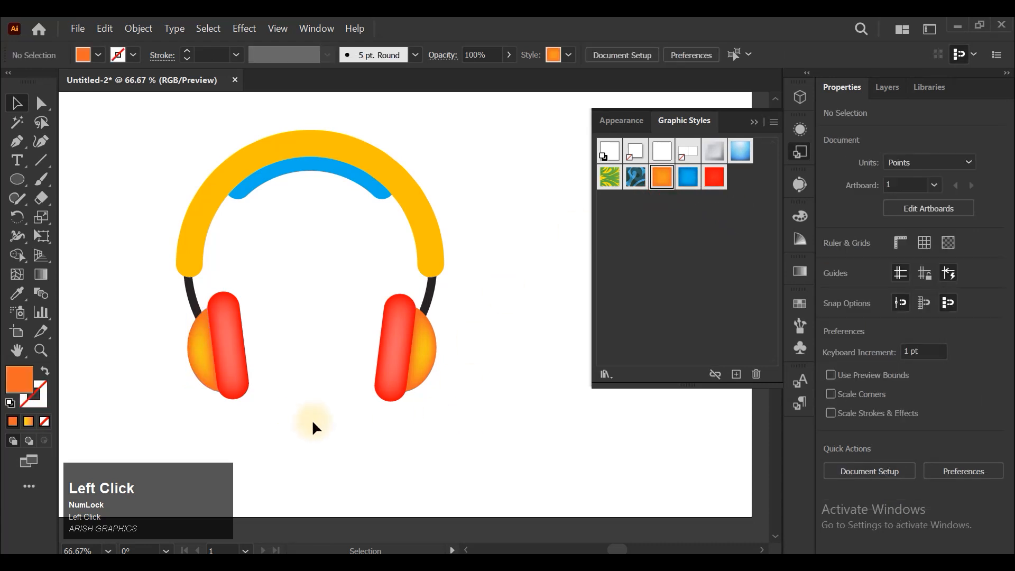
Apply the blue glow graphic style to the large outer headband arc
{"action": "key", "text": "ctrl+space"}
{"action": "left_click", "coordinate": [281, 348]}
{"action": "left_click", "coordinate": [462, 190]}
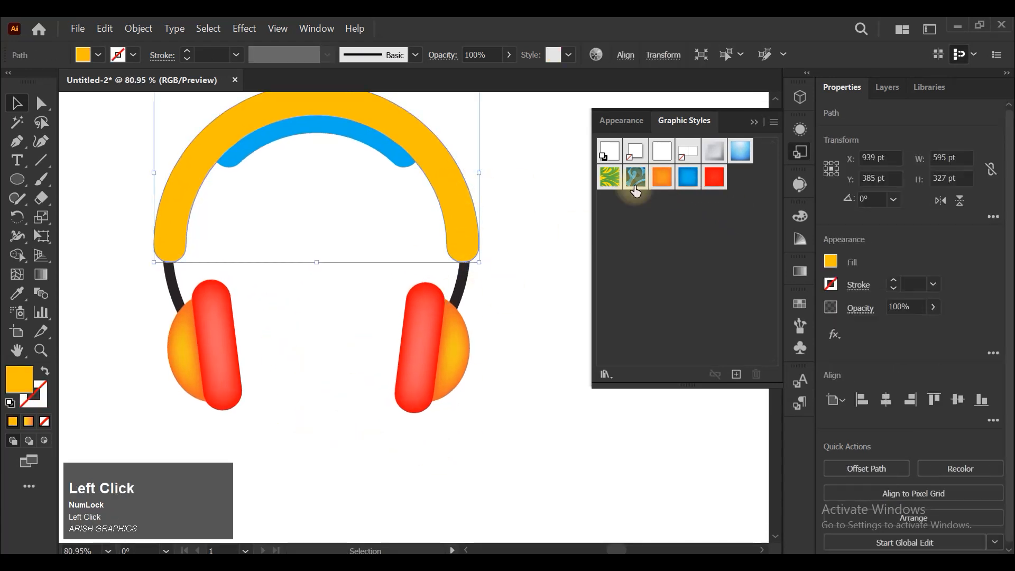
{"action": "left_click", "coordinate": [688, 177]}
{"action": "left_click", "coordinate": [527, 239]}
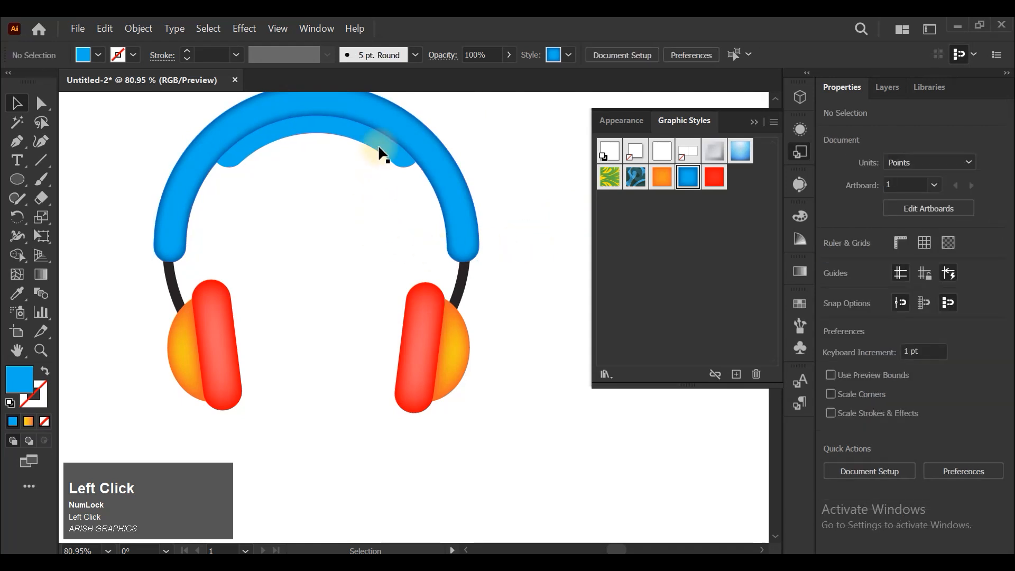
Apply the orange glow graphic style to the inner cushion arc beneath the headband
{"action": "left_click", "coordinate": [380, 147]}
{"action": "left_click", "coordinate": [661, 177]}
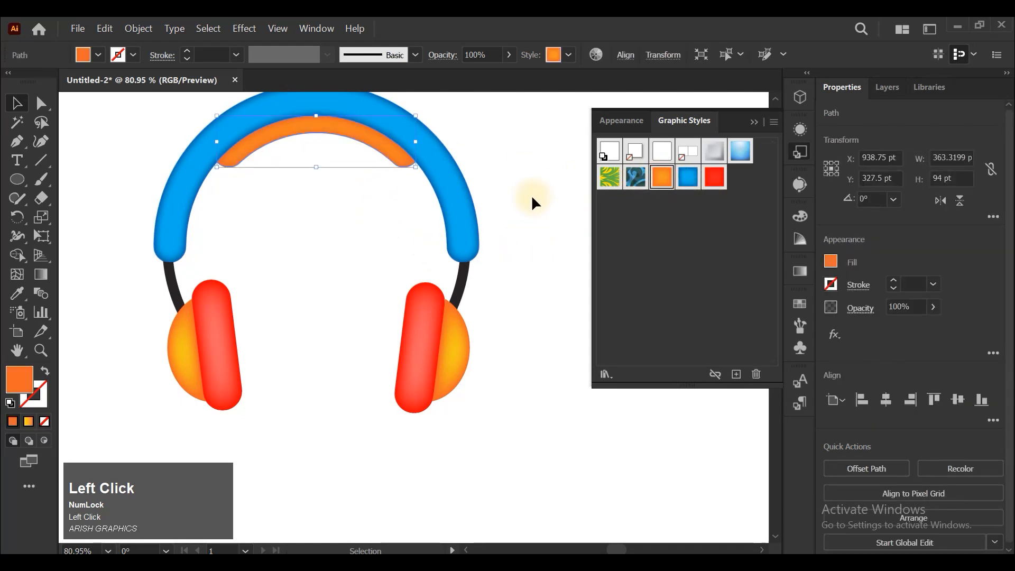
{"action": "left_click", "coordinate": [516, 221]}
Recolor the left ear cup's rounded bar green with hue about 89°, saturation 100% and brightness about 76%
{"action": "key", "text": "ctrl+space"}
{"action": "left_click_drag", "start_coordinate": [394, 227], "coordinate": [447, 325]}
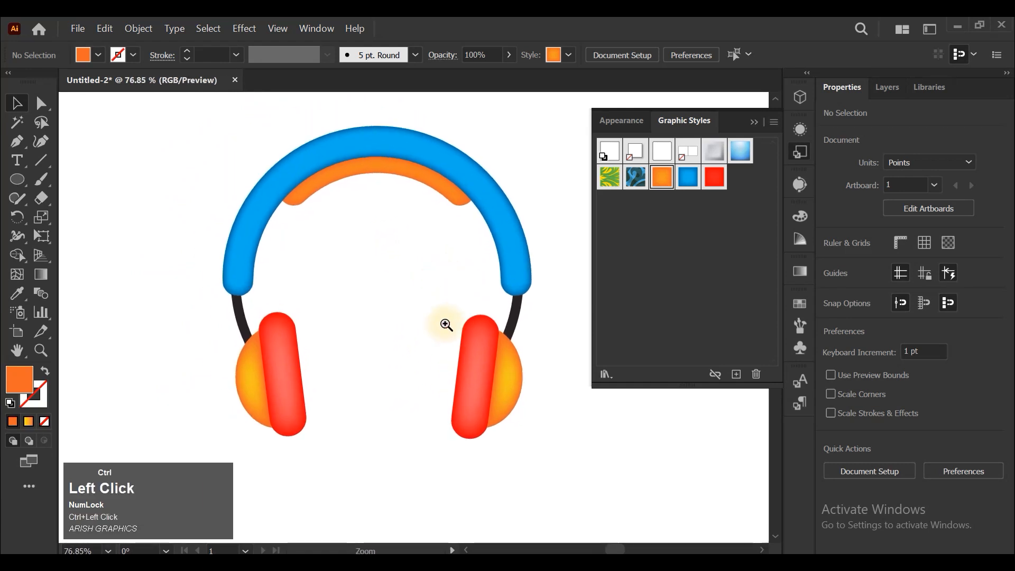
{"action": "left_click", "coordinate": [285, 364]}
{"action": "left_click", "coordinate": [832, 262]}
{"action": "mouse_move", "coordinate": [724, 327]}
{"action": "left_mouse_down"}
{"action": "mouse_move", "coordinate": [734, 322]}
{"action": "mouse_move", "coordinate": [725, 325]}
{"action": "left_mouse_up"}
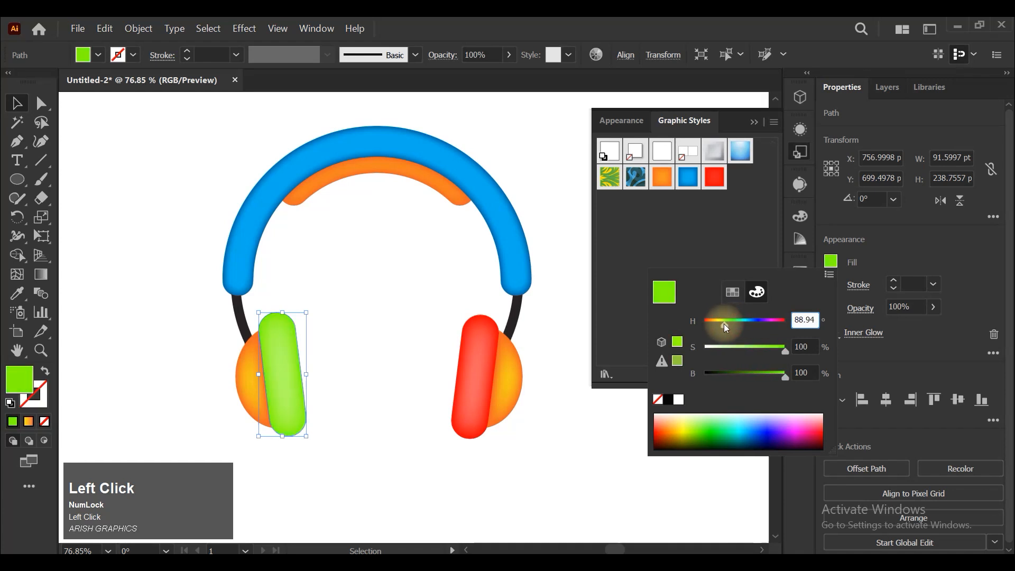
{"action": "left_click", "coordinate": [765, 374]}
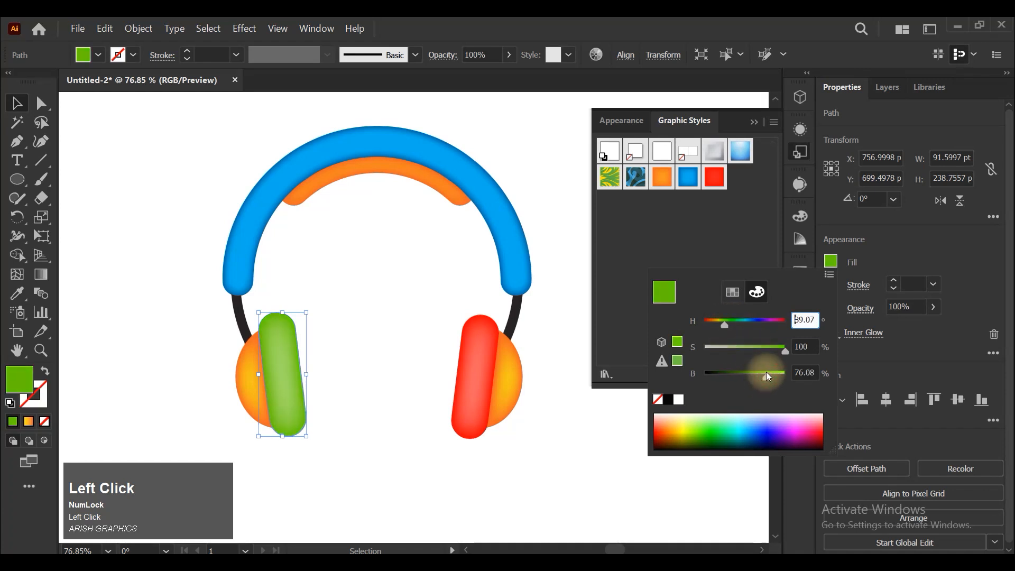
Copy the green appearance from the left ear cup's bar to the right ear cup's bar with the Eyedropper
{"action": "left_click", "coordinate": [476, 353]}
{"action": "left_click", "coordinate": [490, 355]}
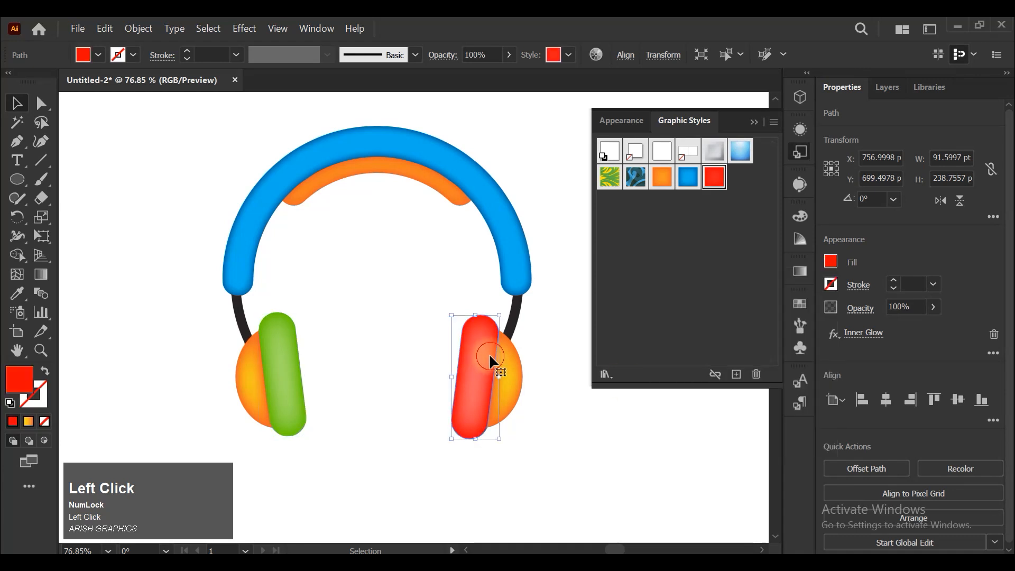
{"action": "left_click", "coordinate": [17, 293]}
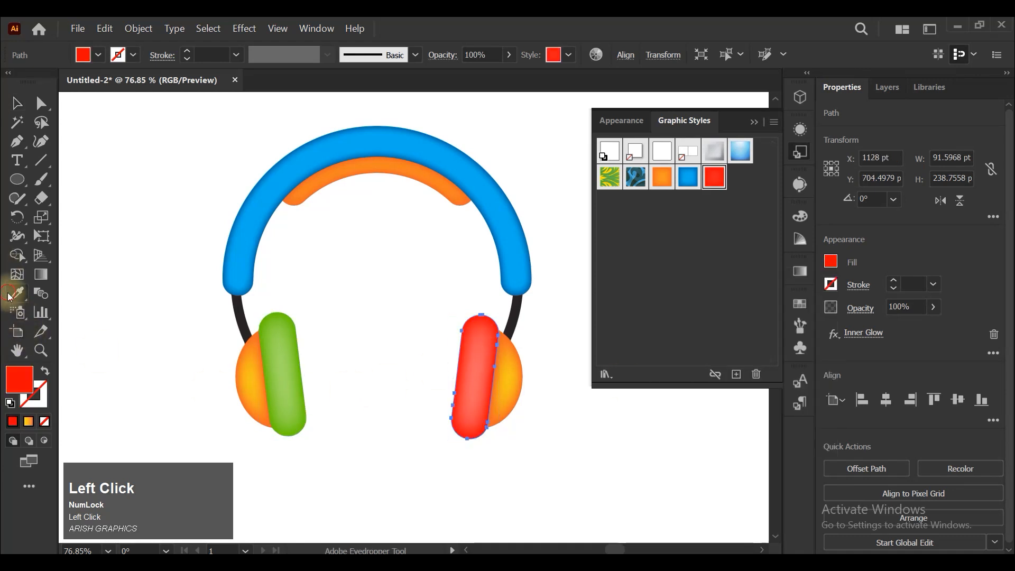
{"action": "left_click", "coordinate": [291, 345]}
{"action": "left_click", "coordinate": [407, 422], "text": "ctrl"}
{"action": "key", "text": "ctrl+space"}
{"action": "left_click_drag", "start_coordinate": [472, 467], "coordinate": [475, 420]}
{"action": "key", "text": "ctrl"}
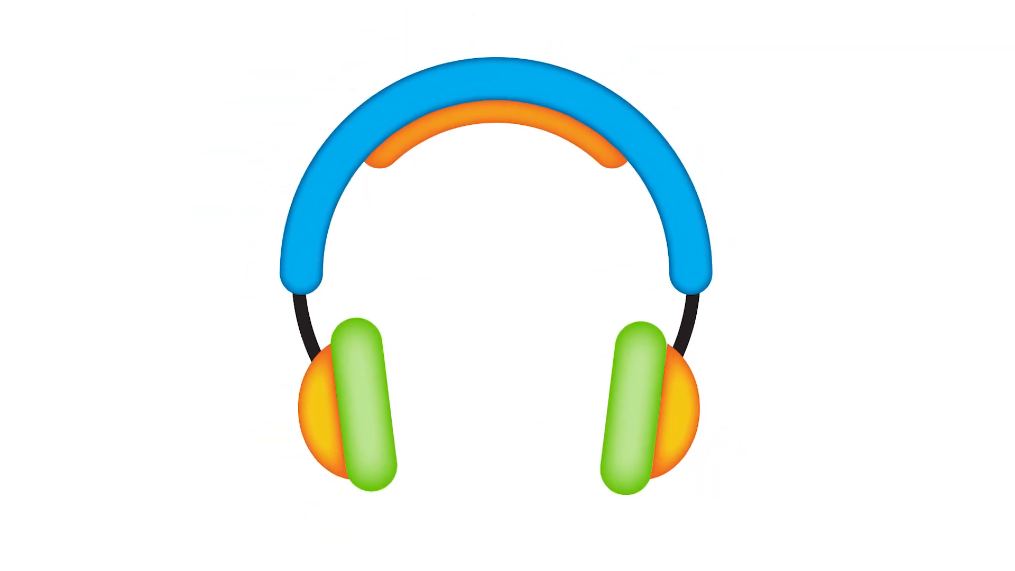